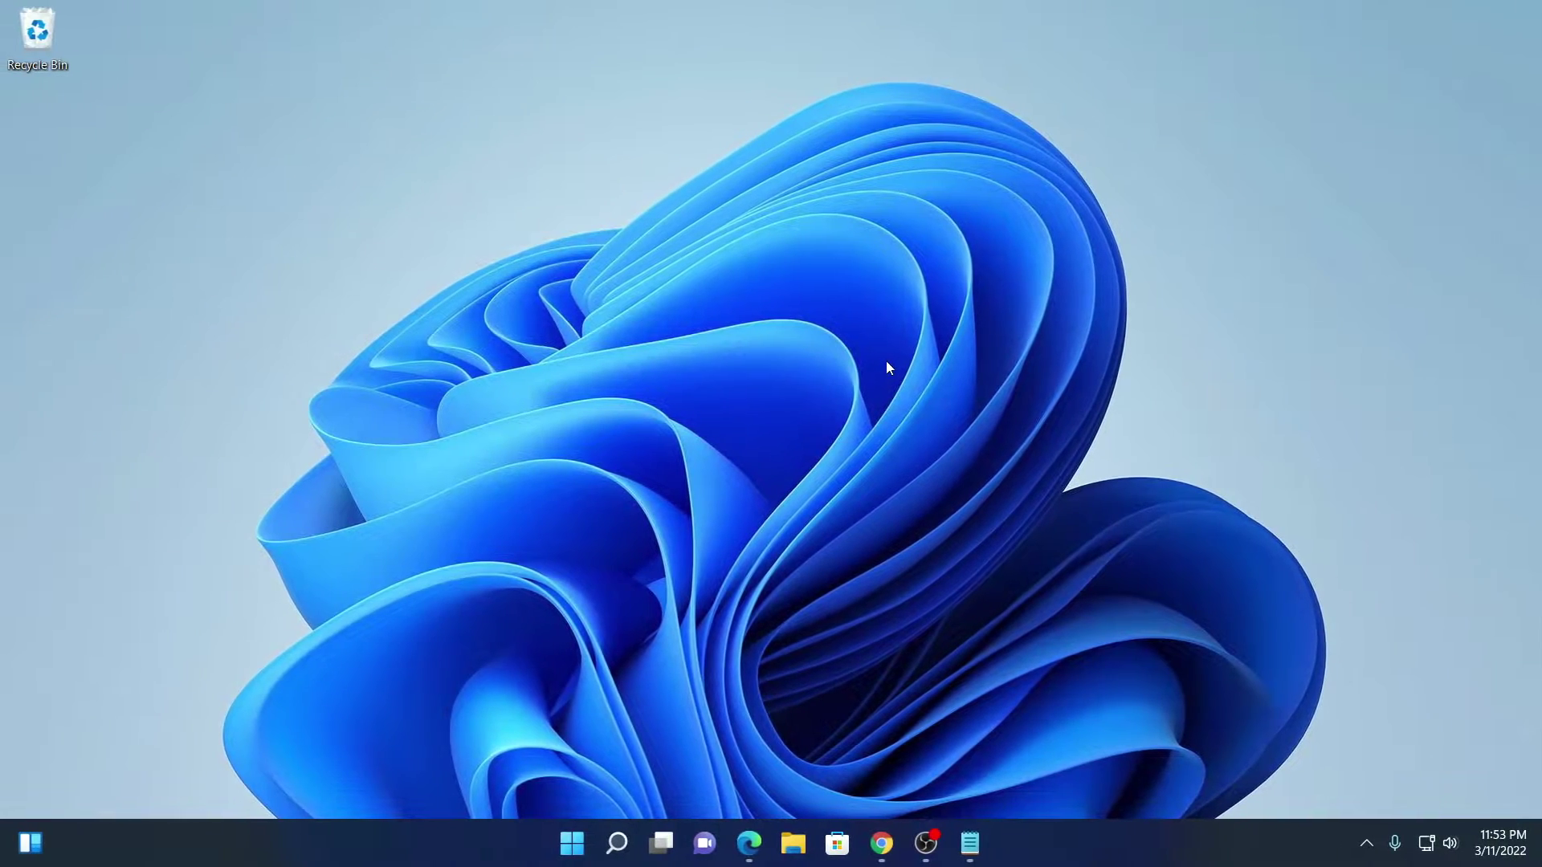
Open a blank Untitled Notepad window from the taskbar, then minimise it
left_click(970, 843)
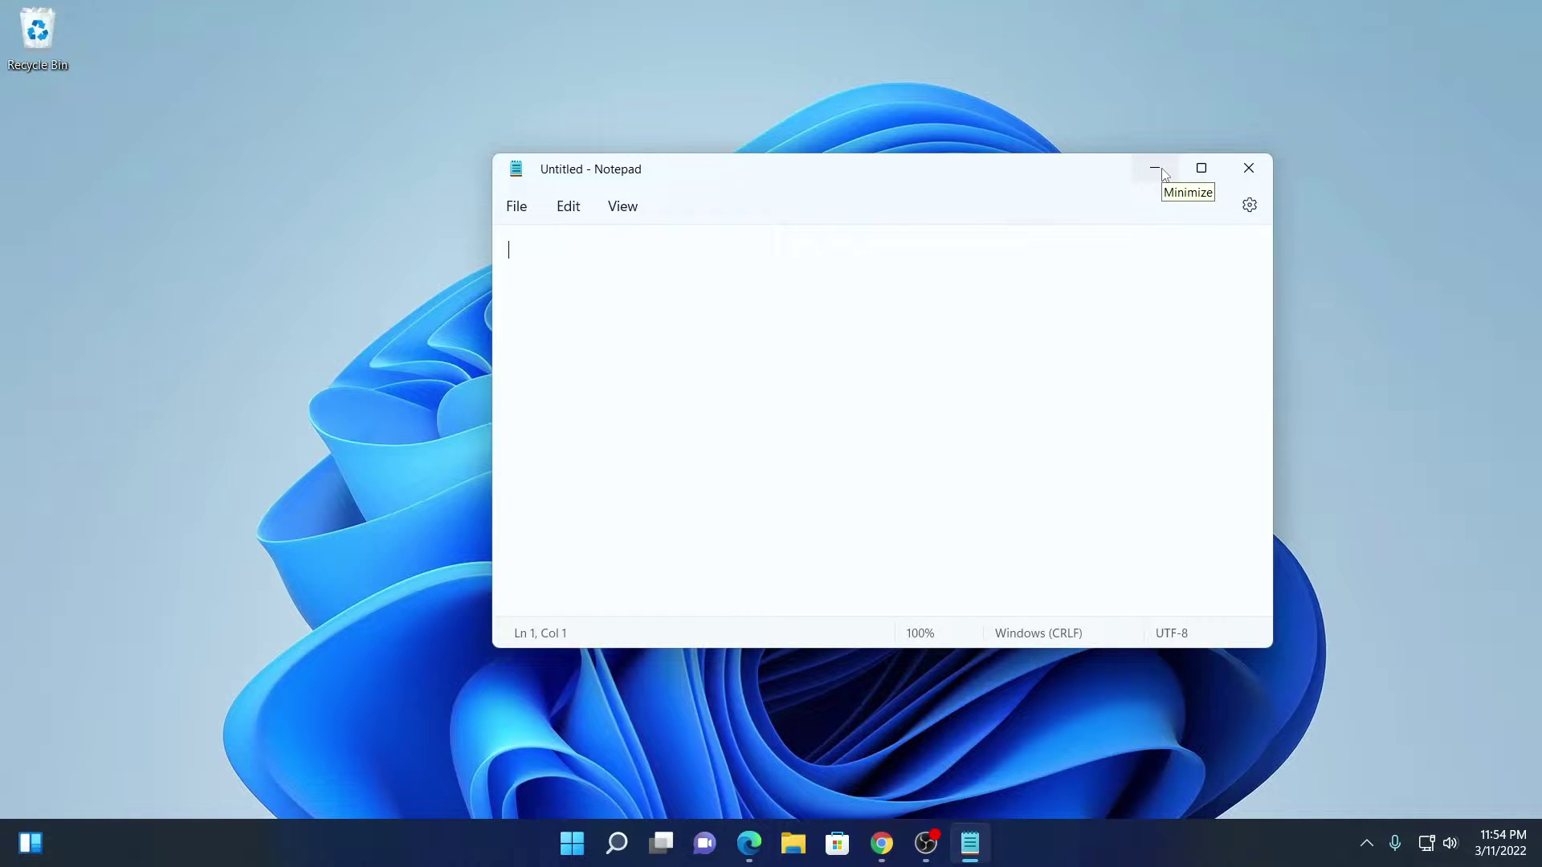
left_click(1155, 170)
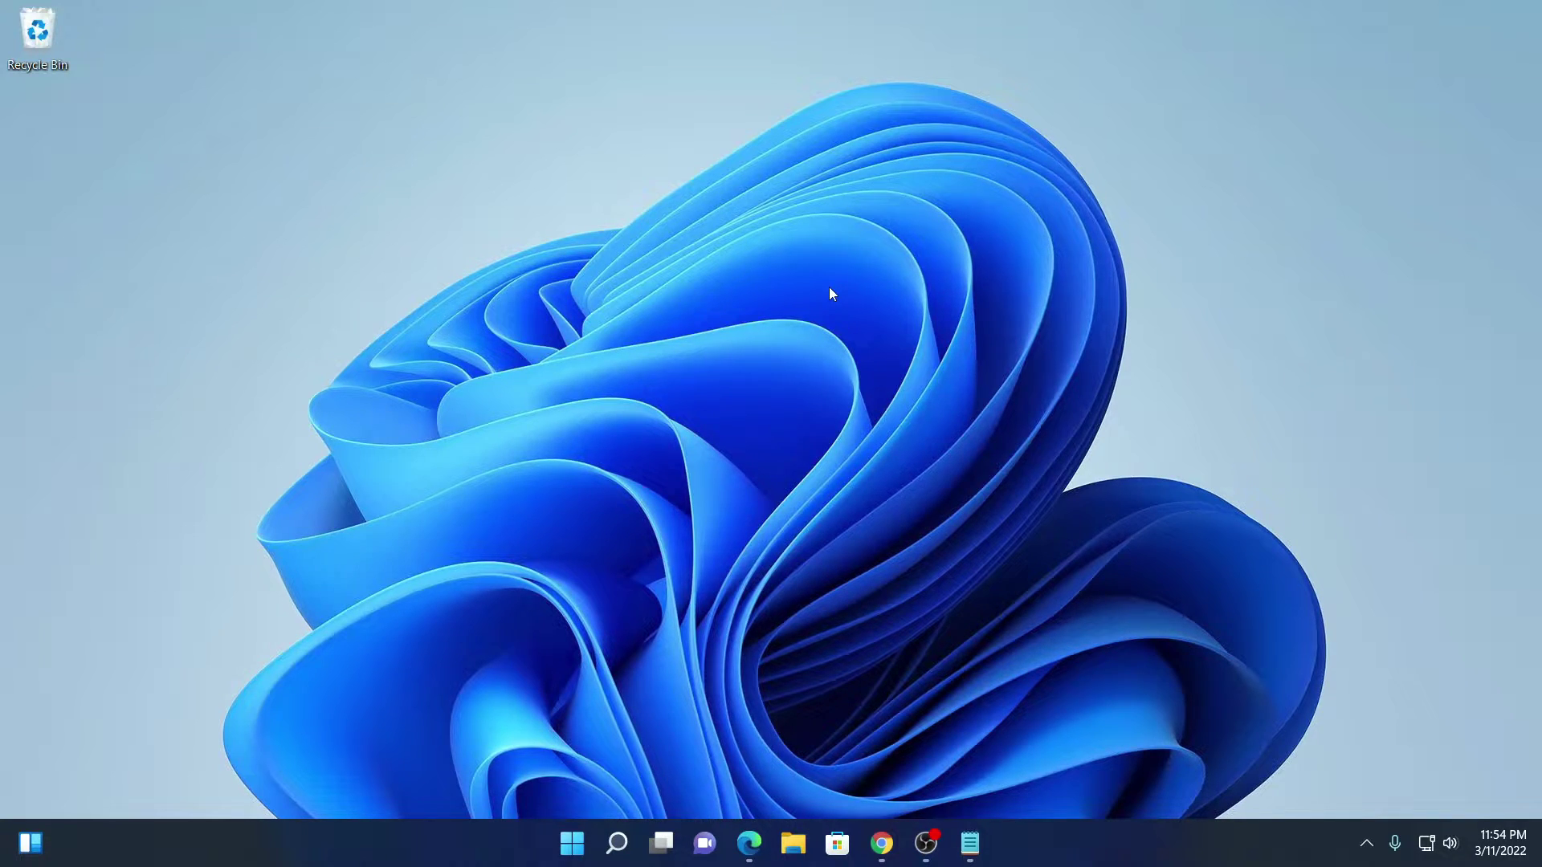
Download the Notepad++ 8.3.2 installer from the notepad-plus-plus.org downloads page in Chrome
left_click(881, 843)
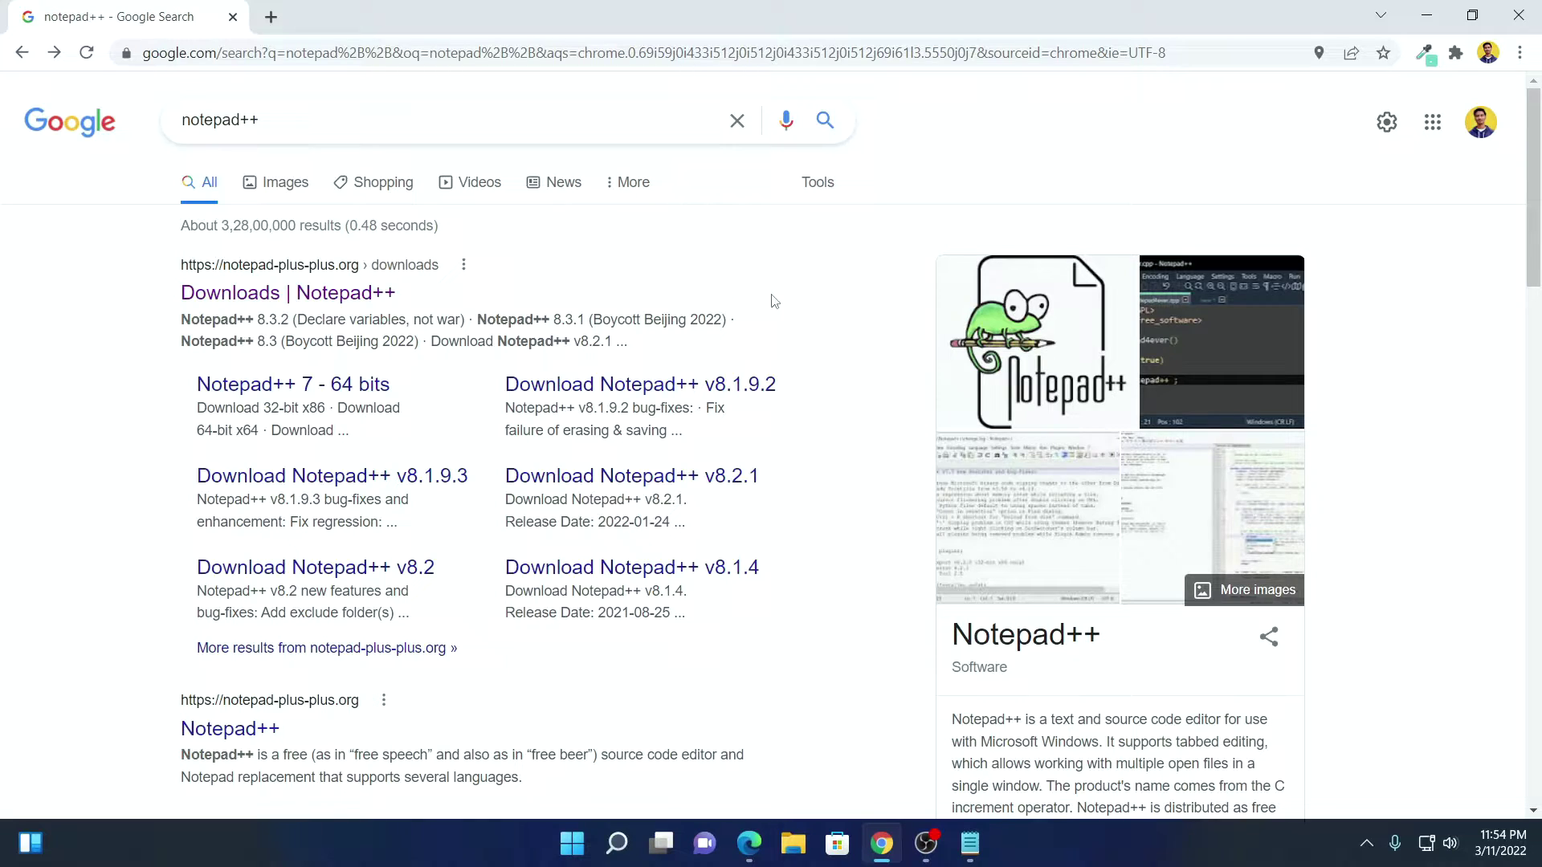
left_click(374, 301)
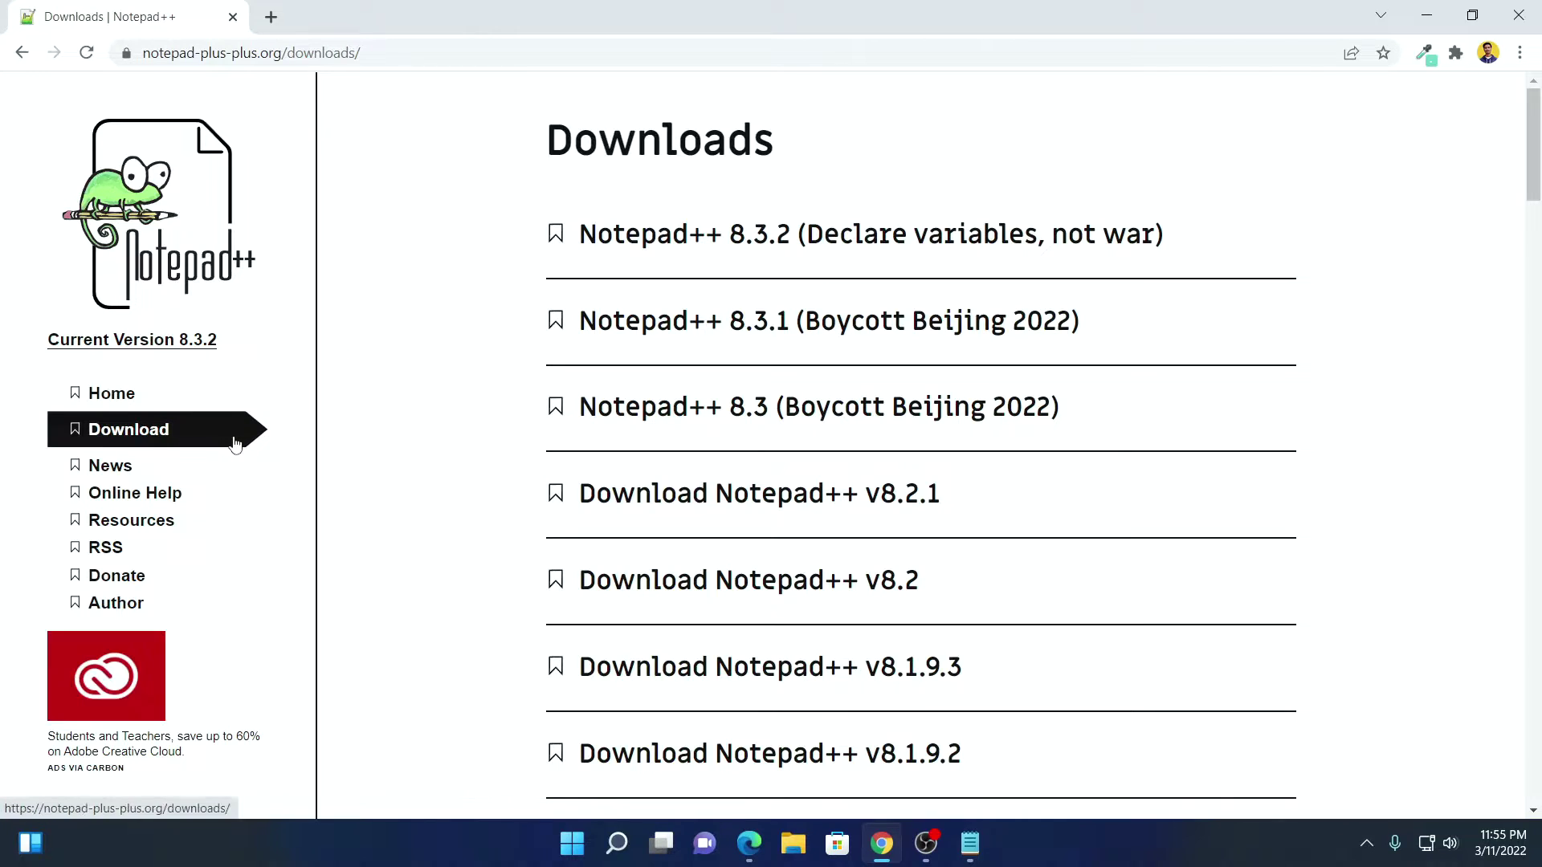
left_click(235, 444)
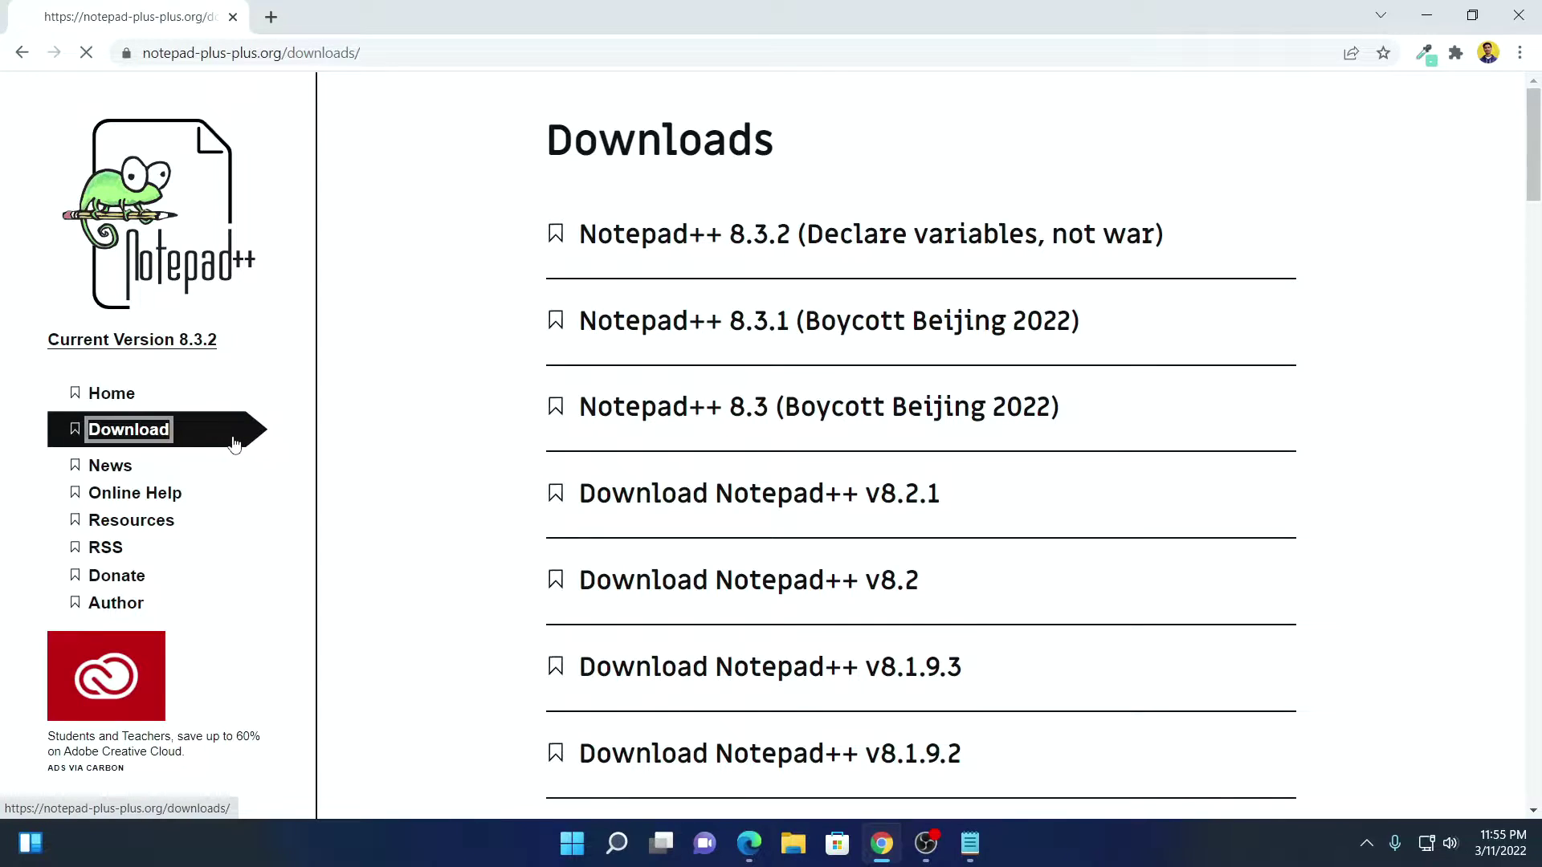
left_click(865, 241)
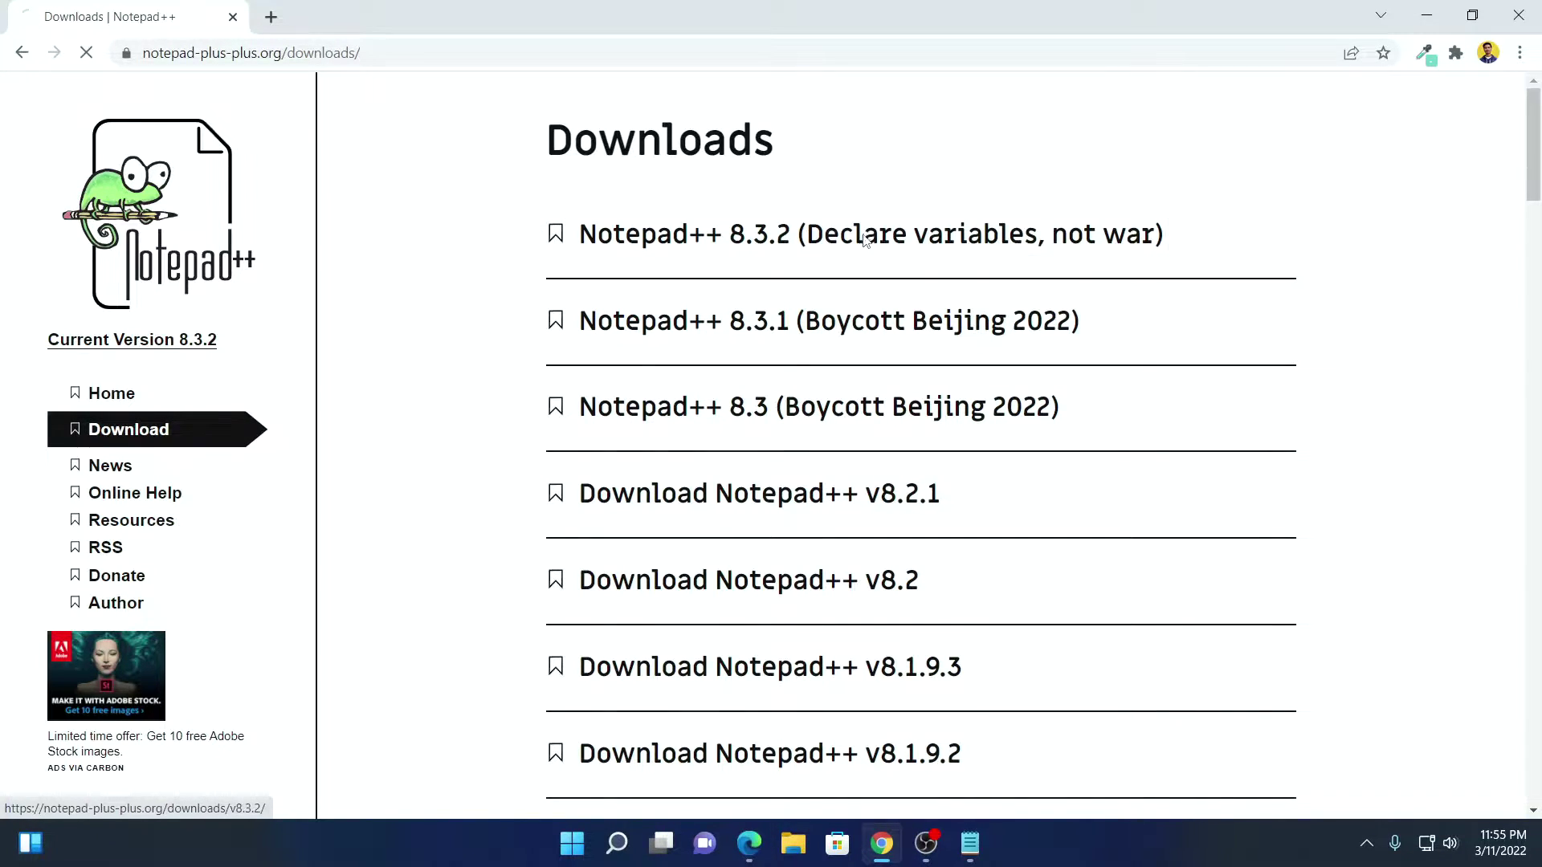
scroll(863, 255, "down", 3)
left_click(721, 475)
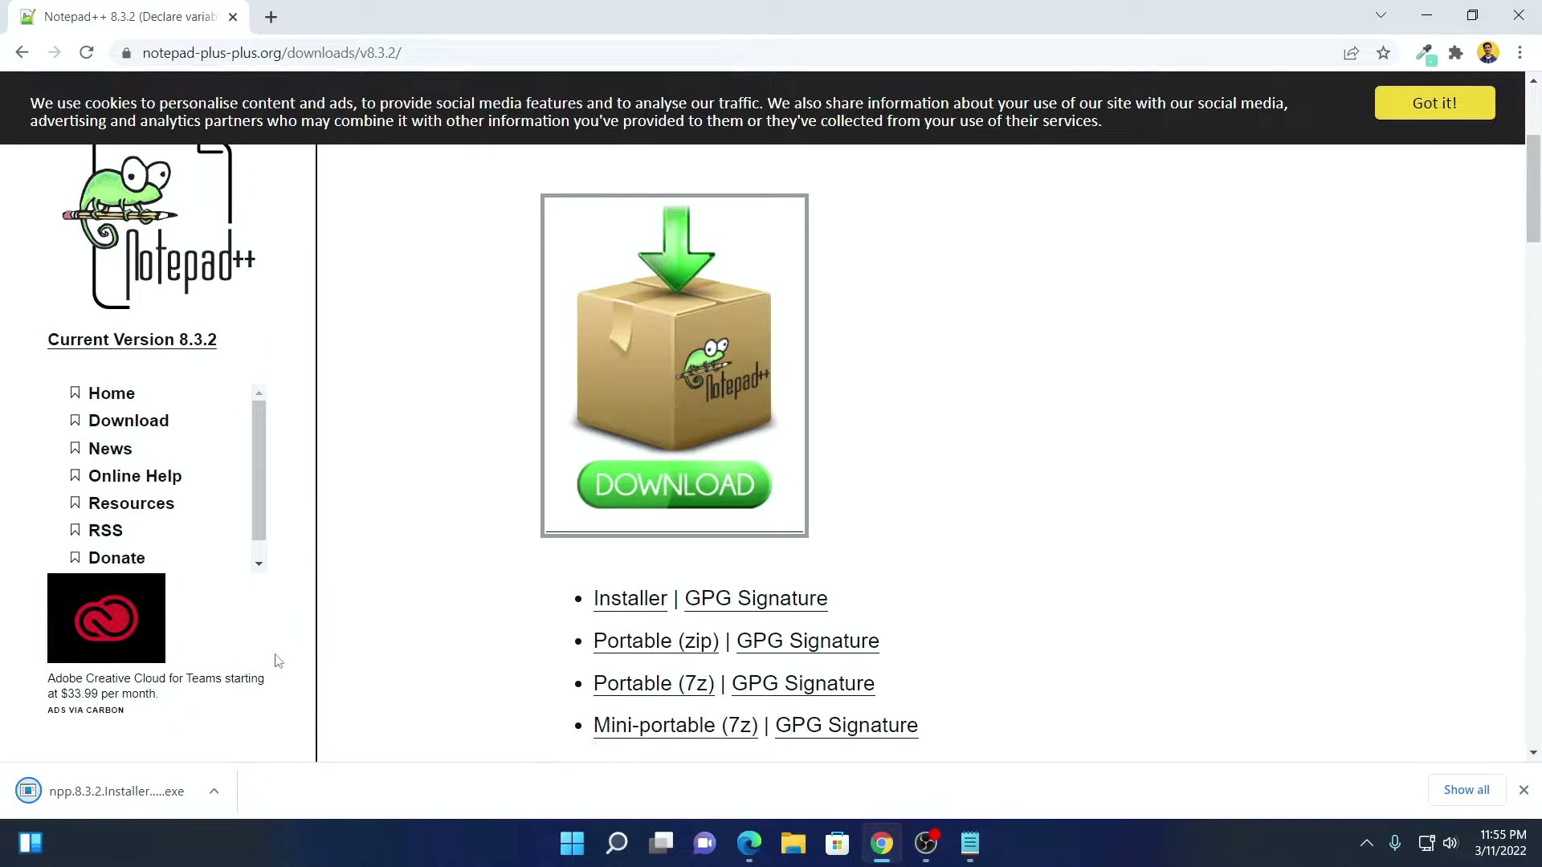
Run the downloaded Notepad++ installer from Chrome's download options
left_click(212, 792)
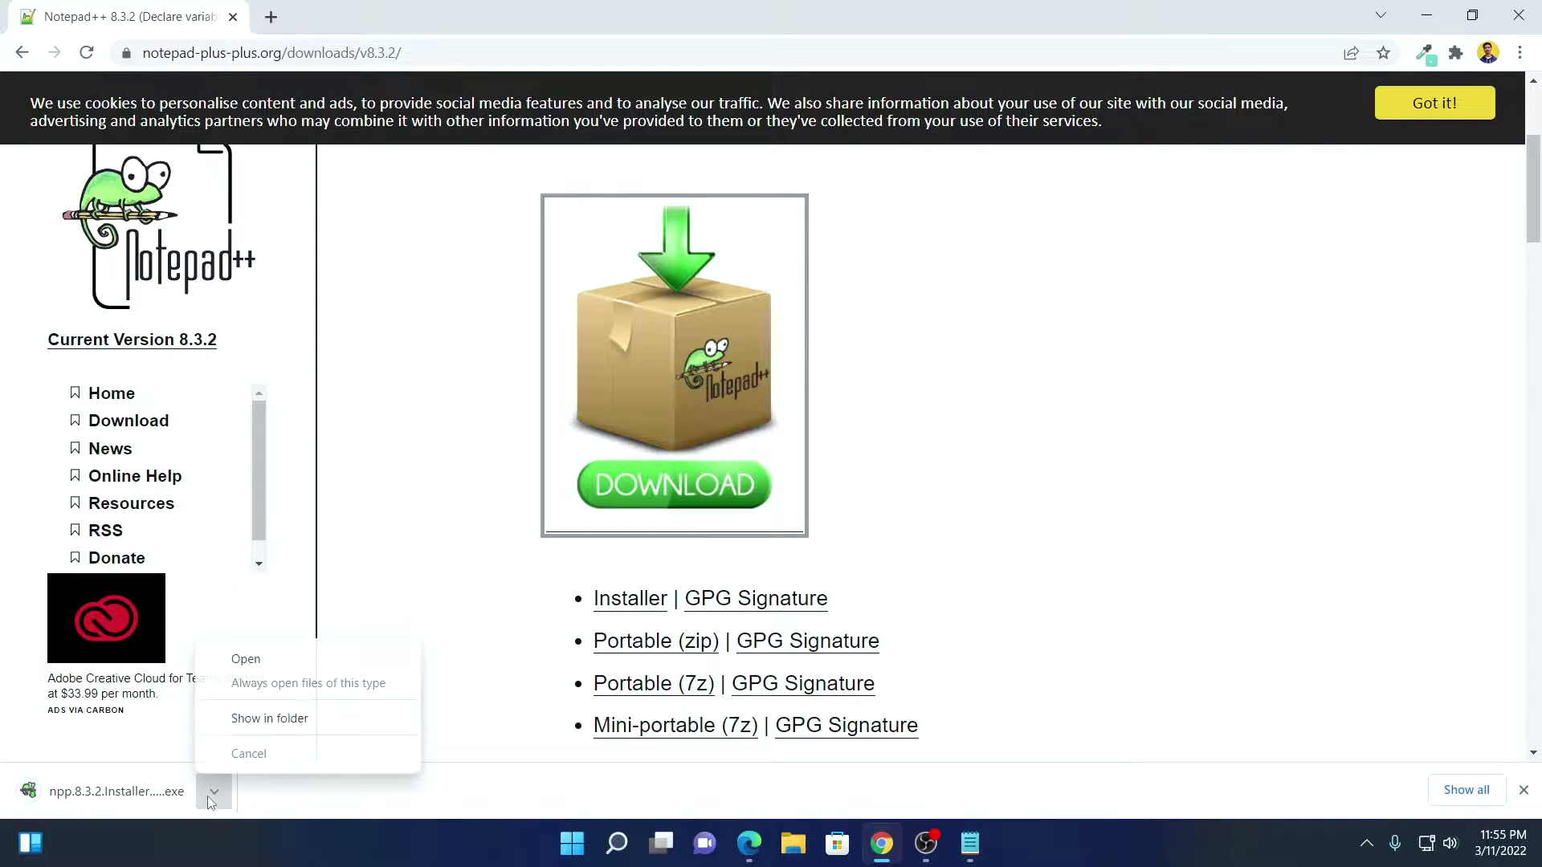
left_click(273, 657)
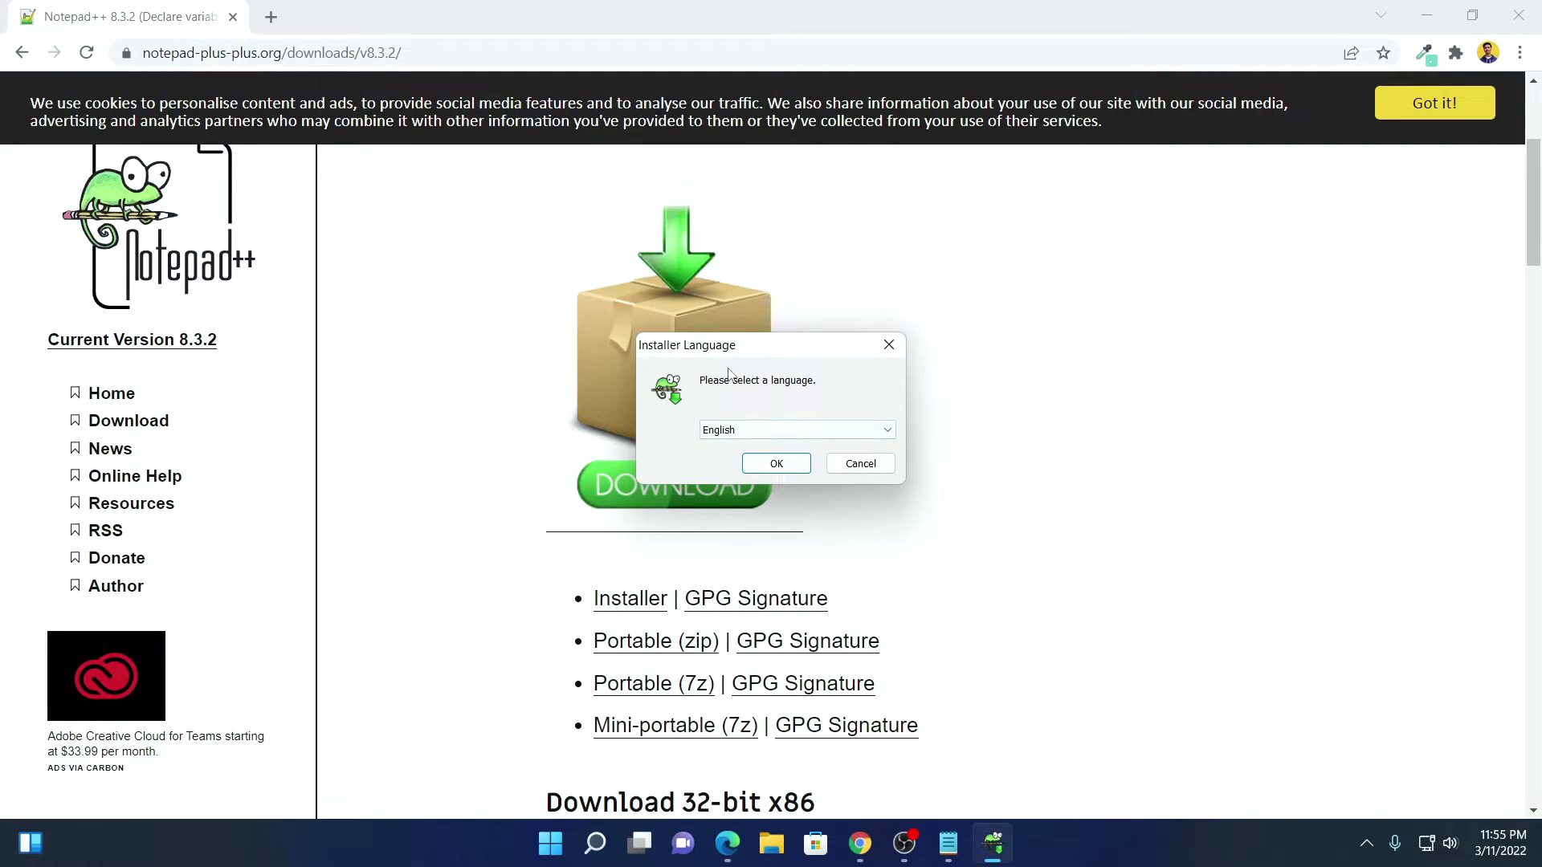
left_click(1426, 15)
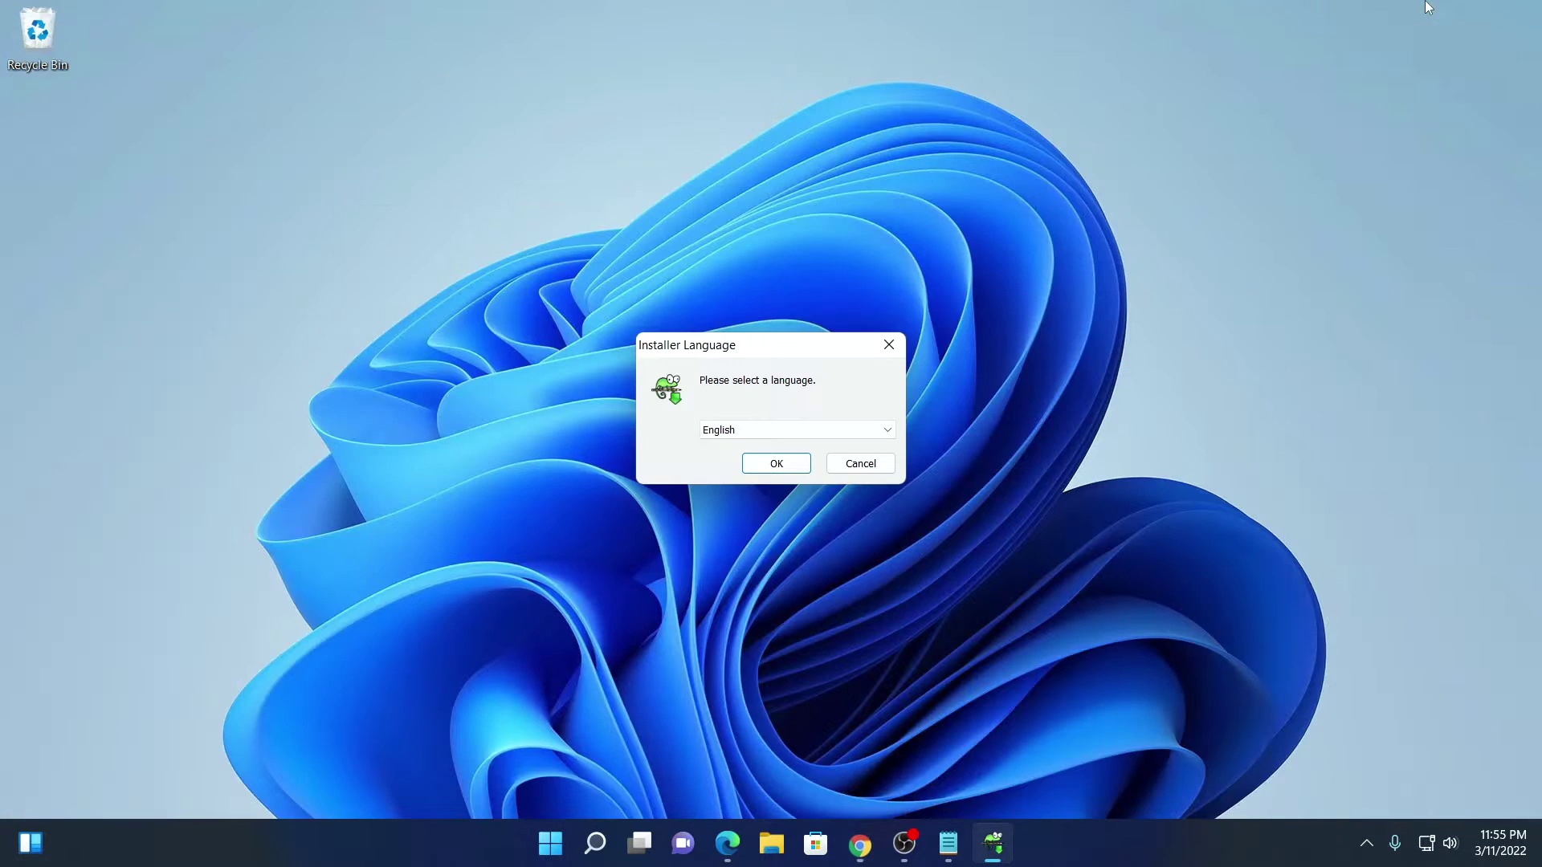
Keep English as the setup language, pass the welcome page and accept the licence
left_click(857, 432)
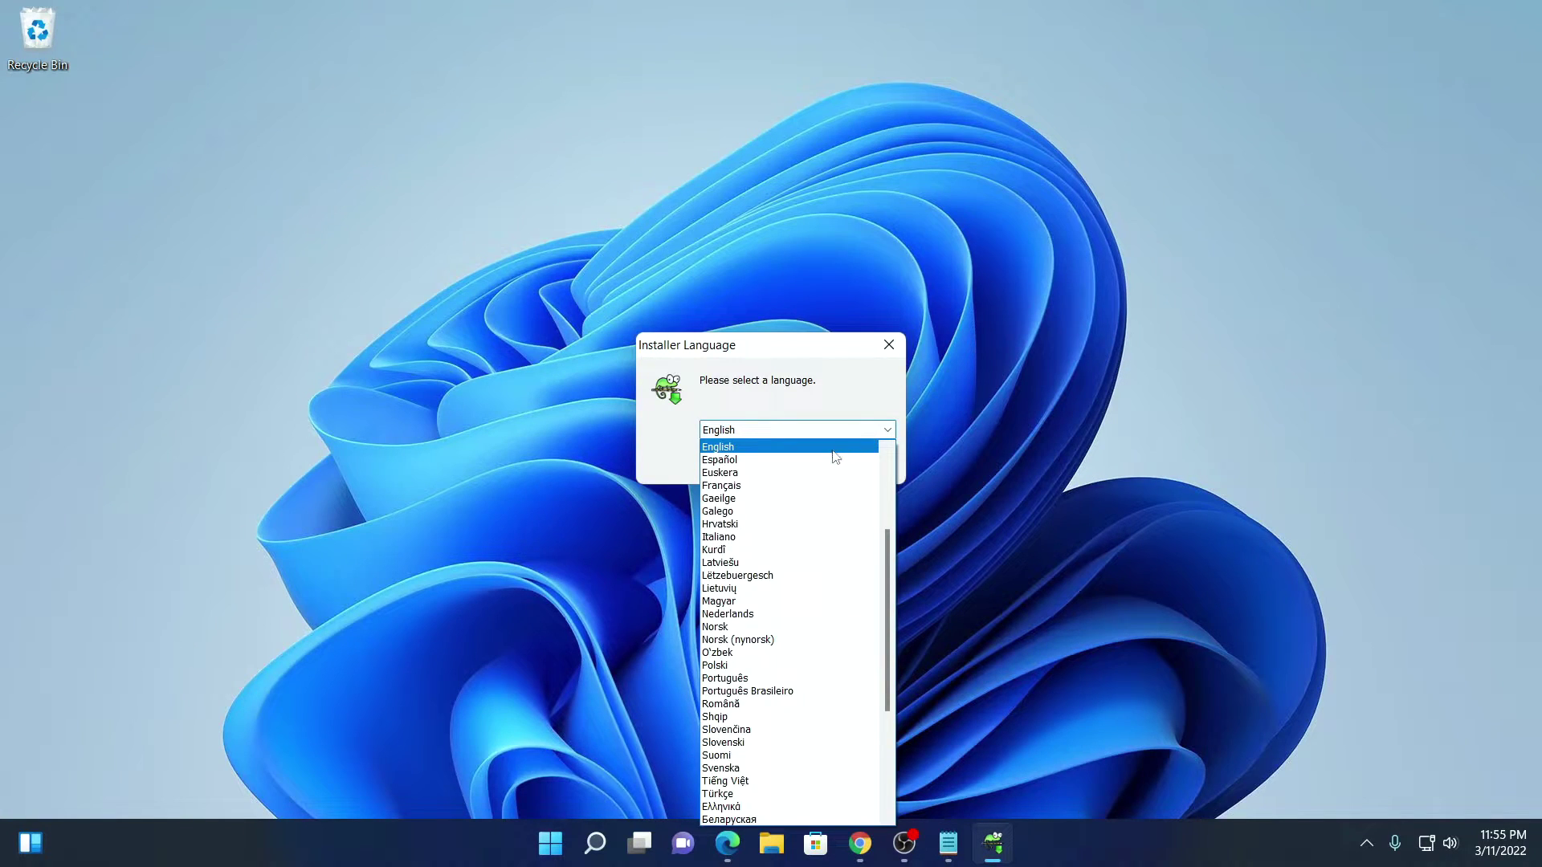
left_click(836, 457)
left_click(787, 473)
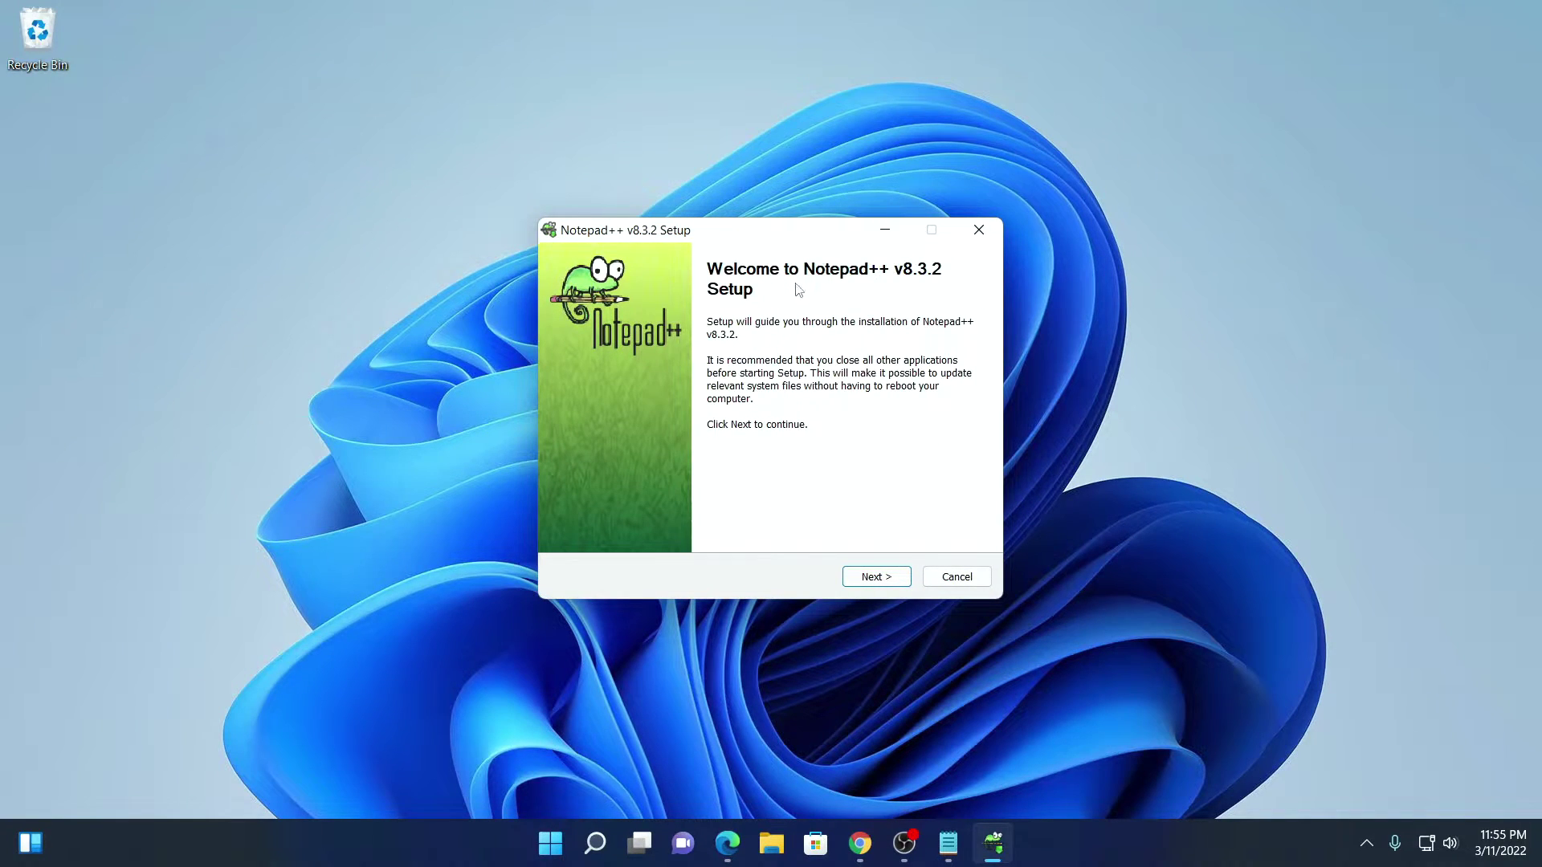
left_click(877, 577)
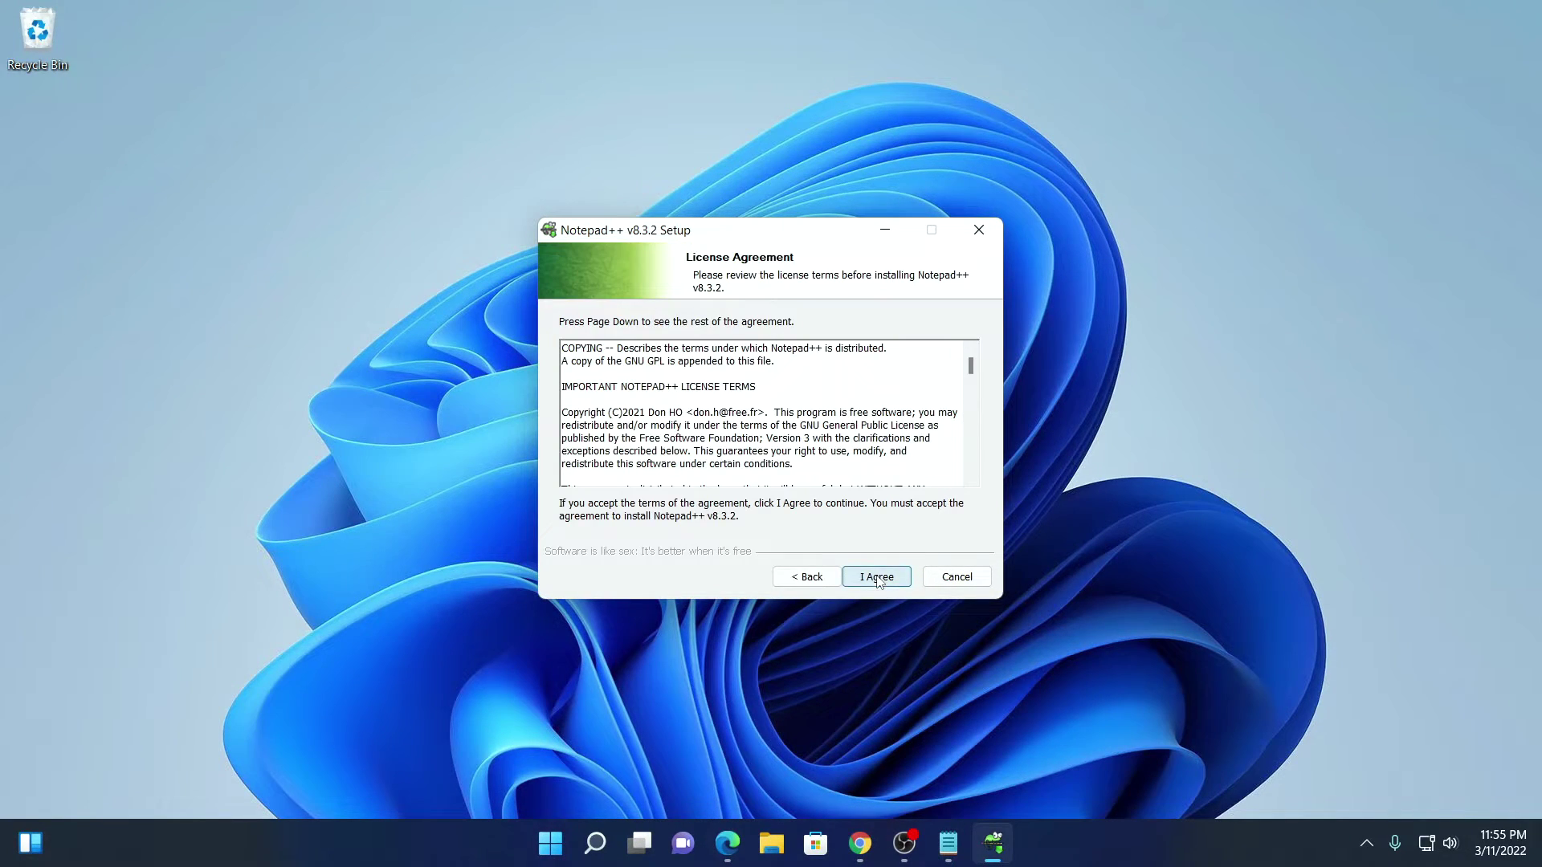
scroll(861, 393, "down", 5)
scroll(861, 398, "down", 3)
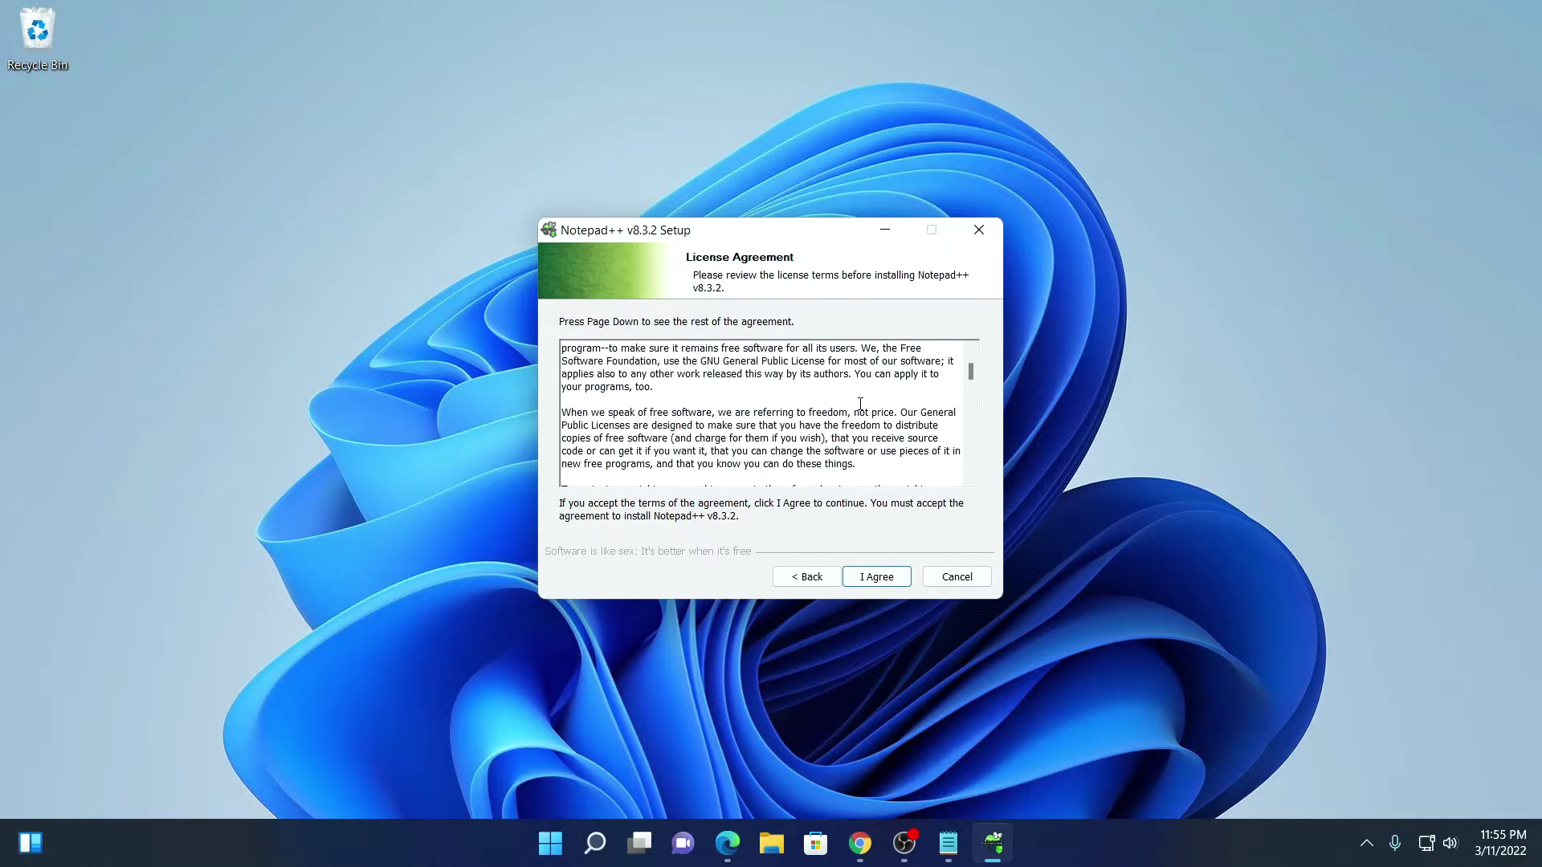
left_click(870, 581)
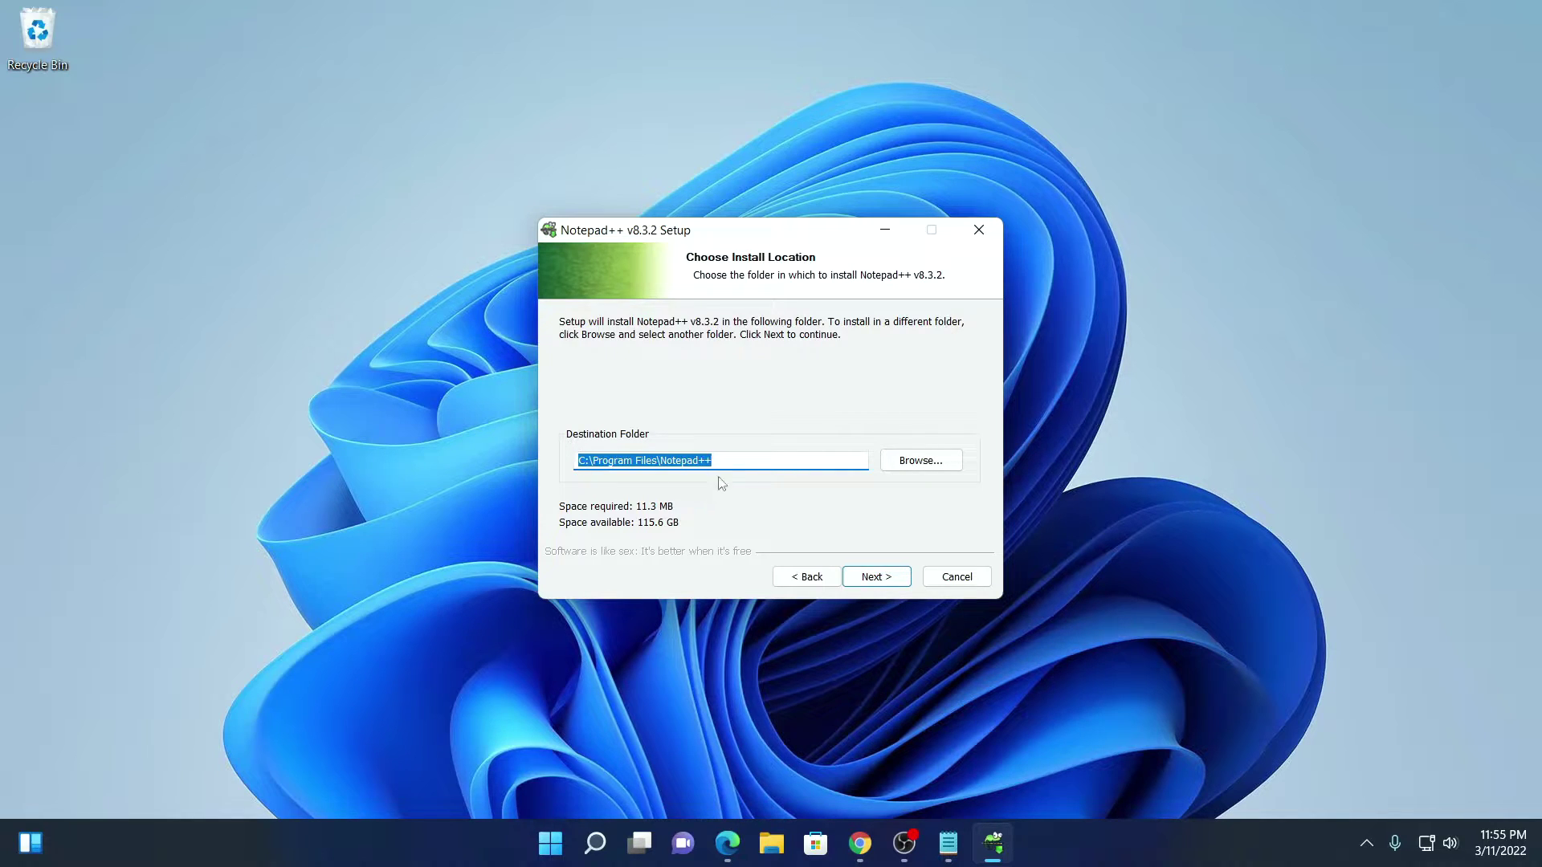
Keep the default install folder C:\Program Files\Notepad++
left_click(755, 459)
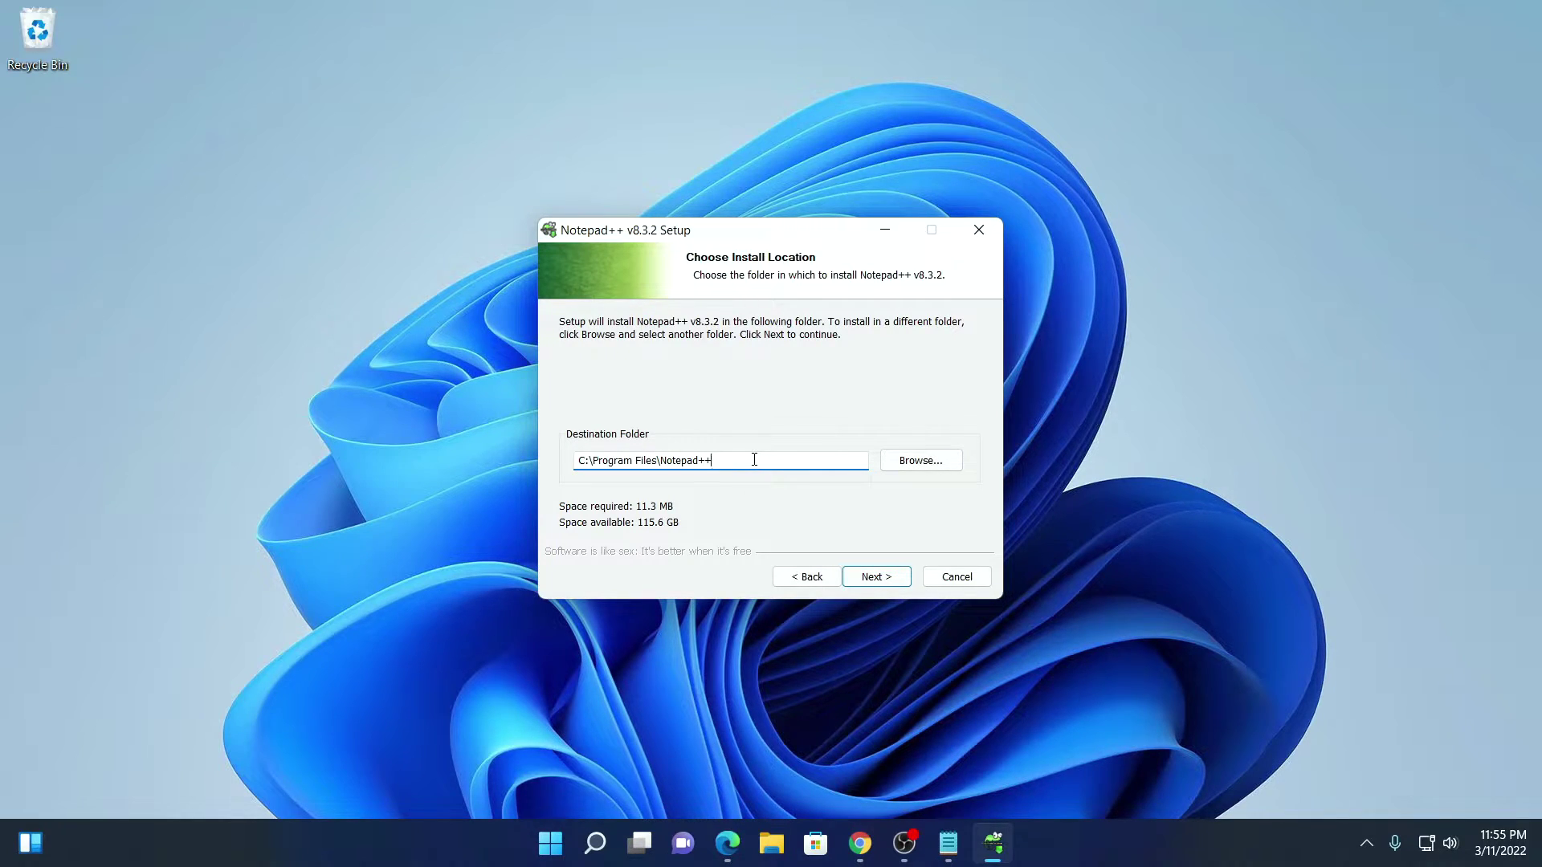
left_click(941, 464)
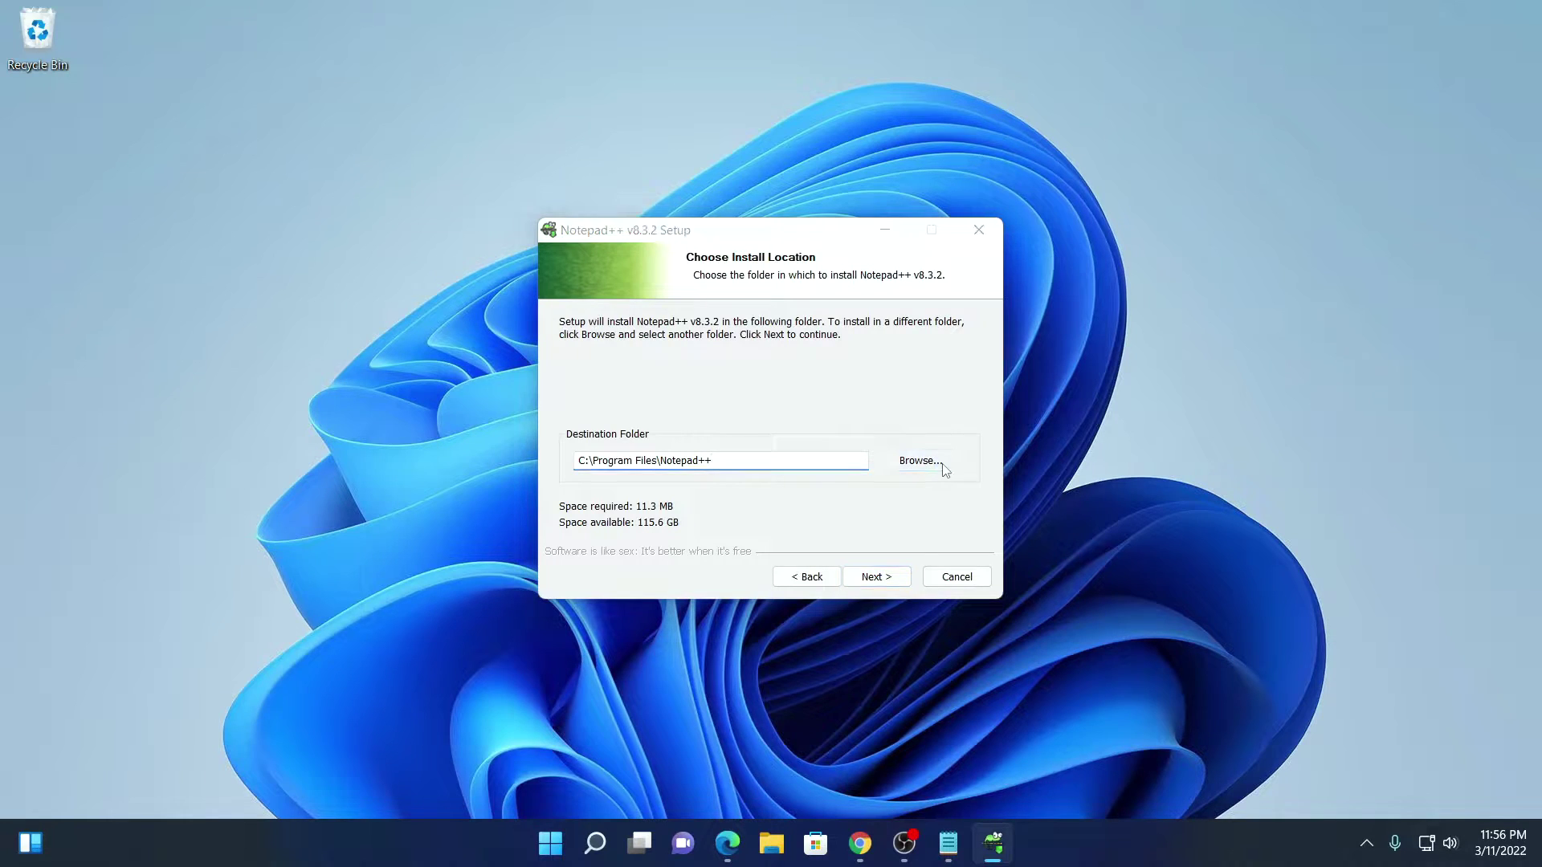
scroll(780, 391, "down", 4)
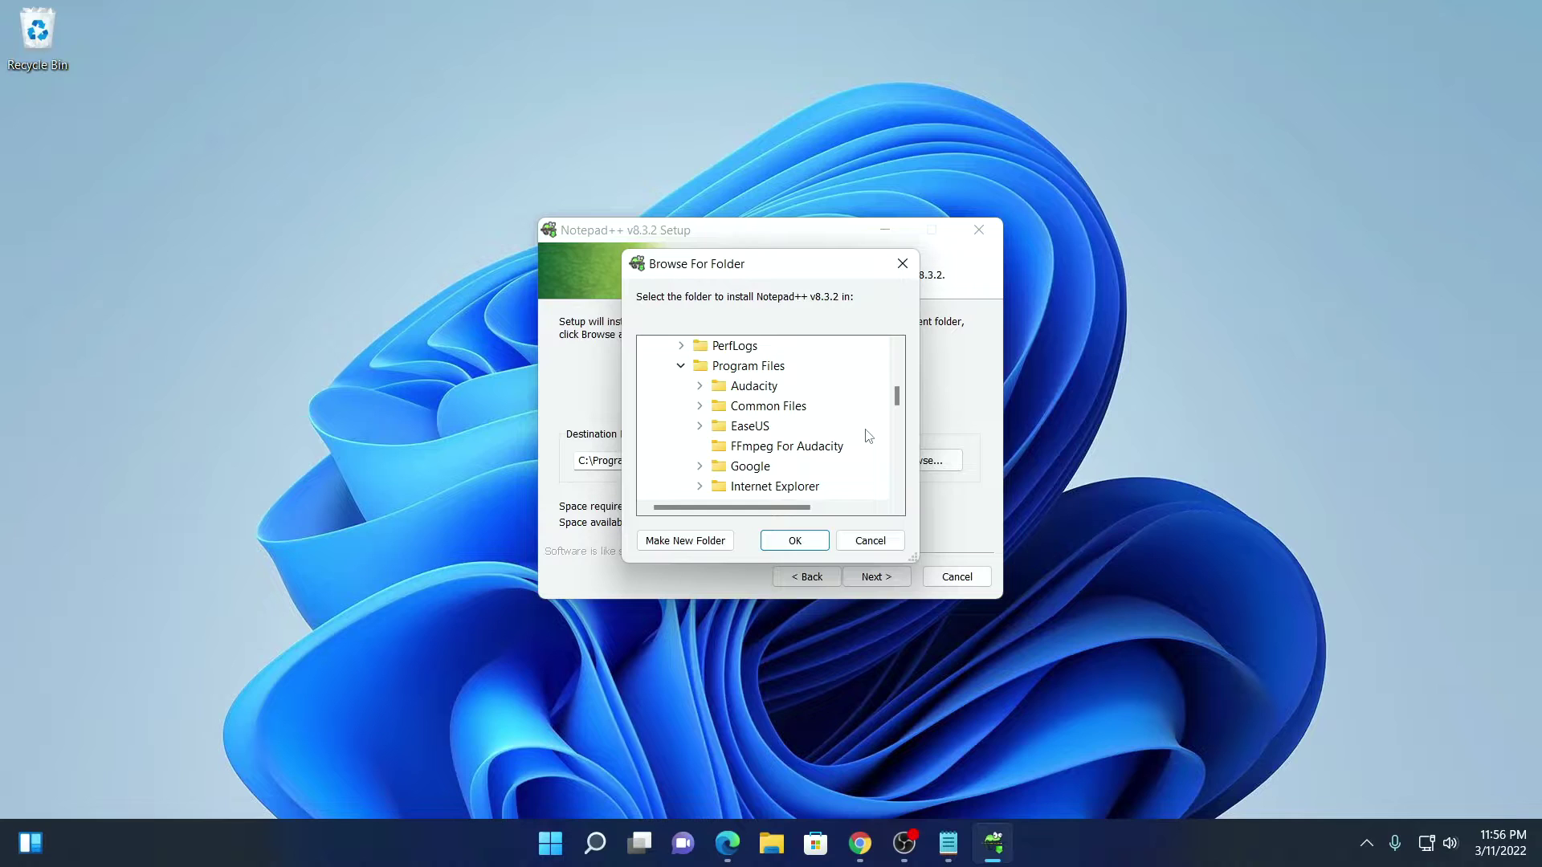
left_click(873, 542)
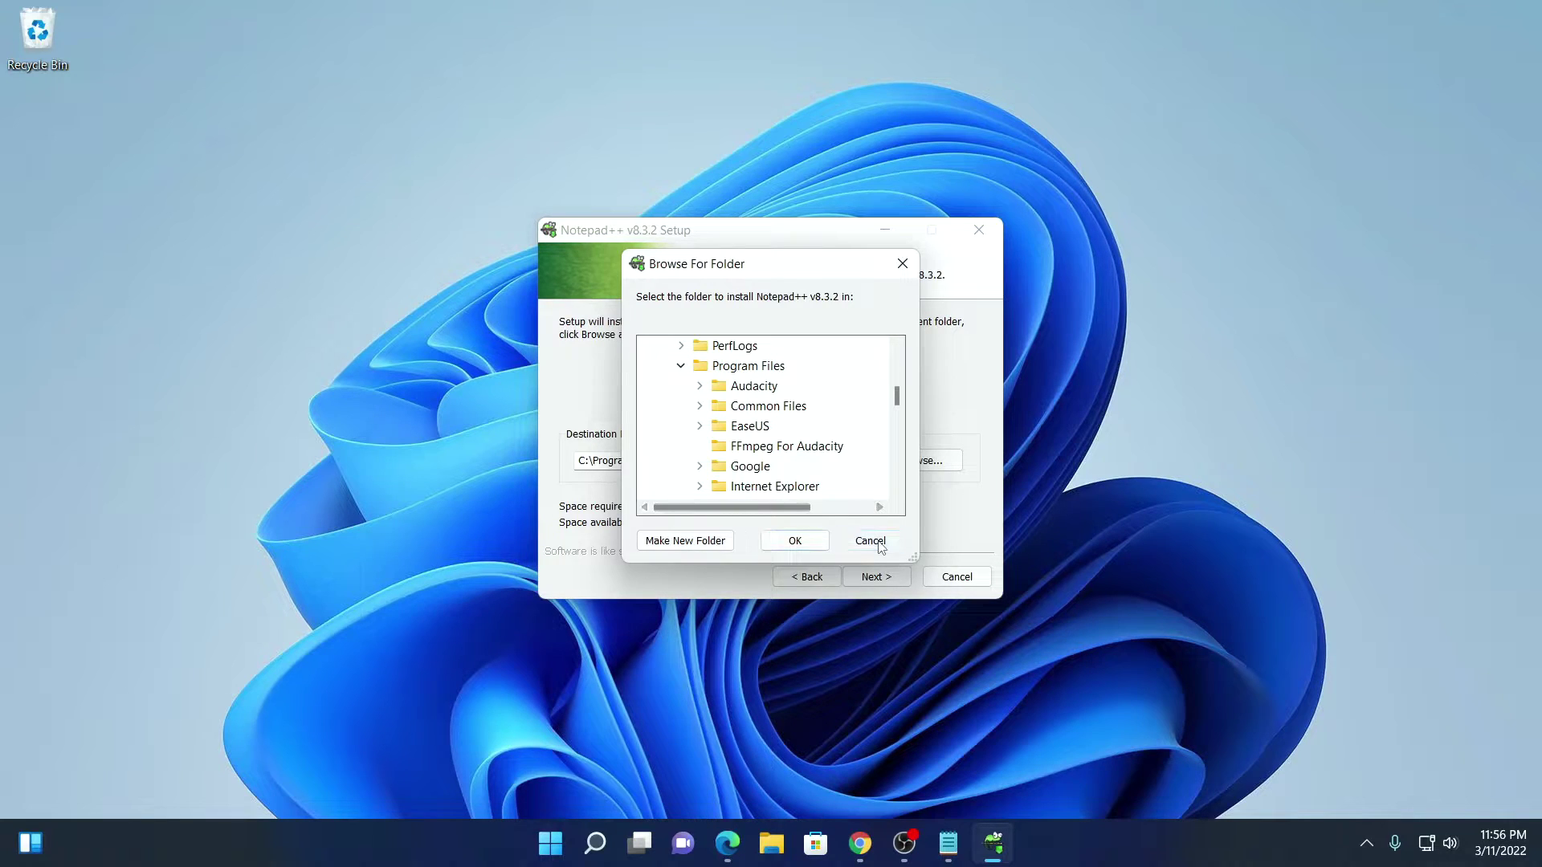
left_click(874, 584)
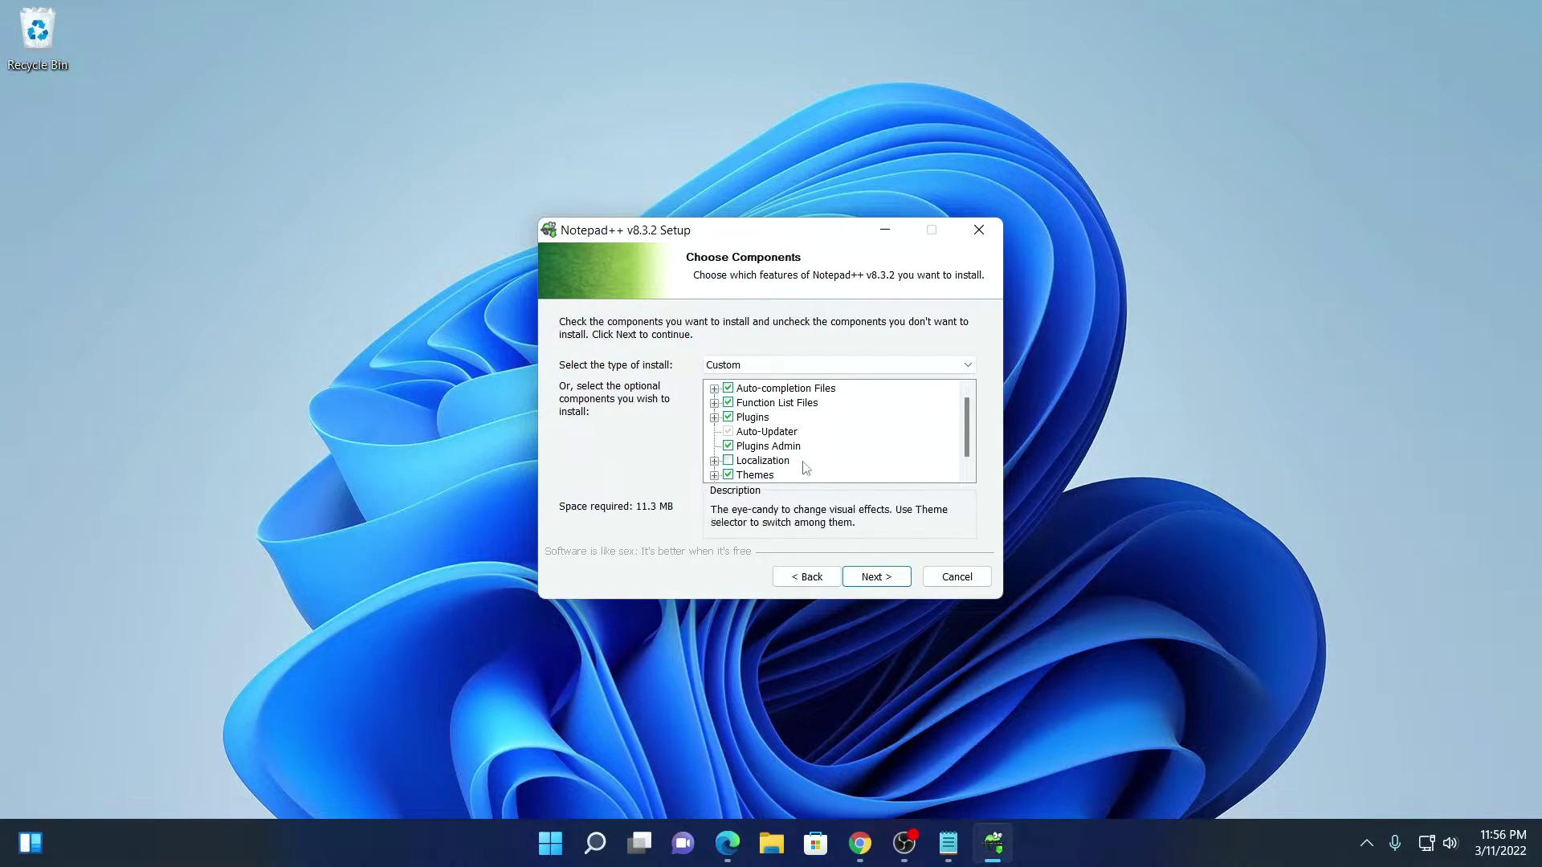
Install with default components plus a desktop shortcut, unticking Run Notepad++ v8.3.2
left_click(867, 580)
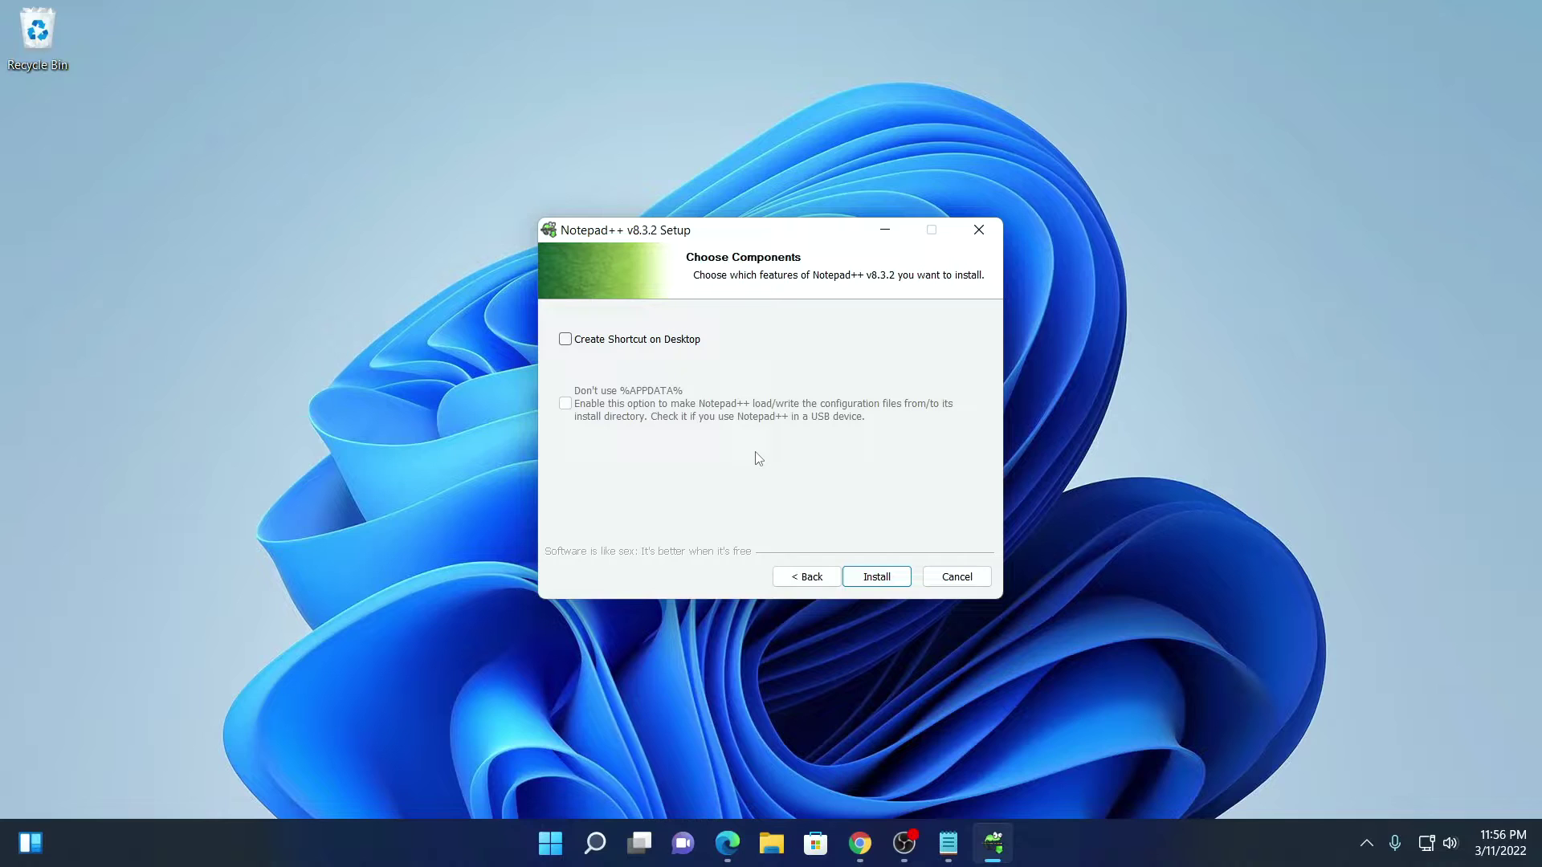
left_click(566, 340)
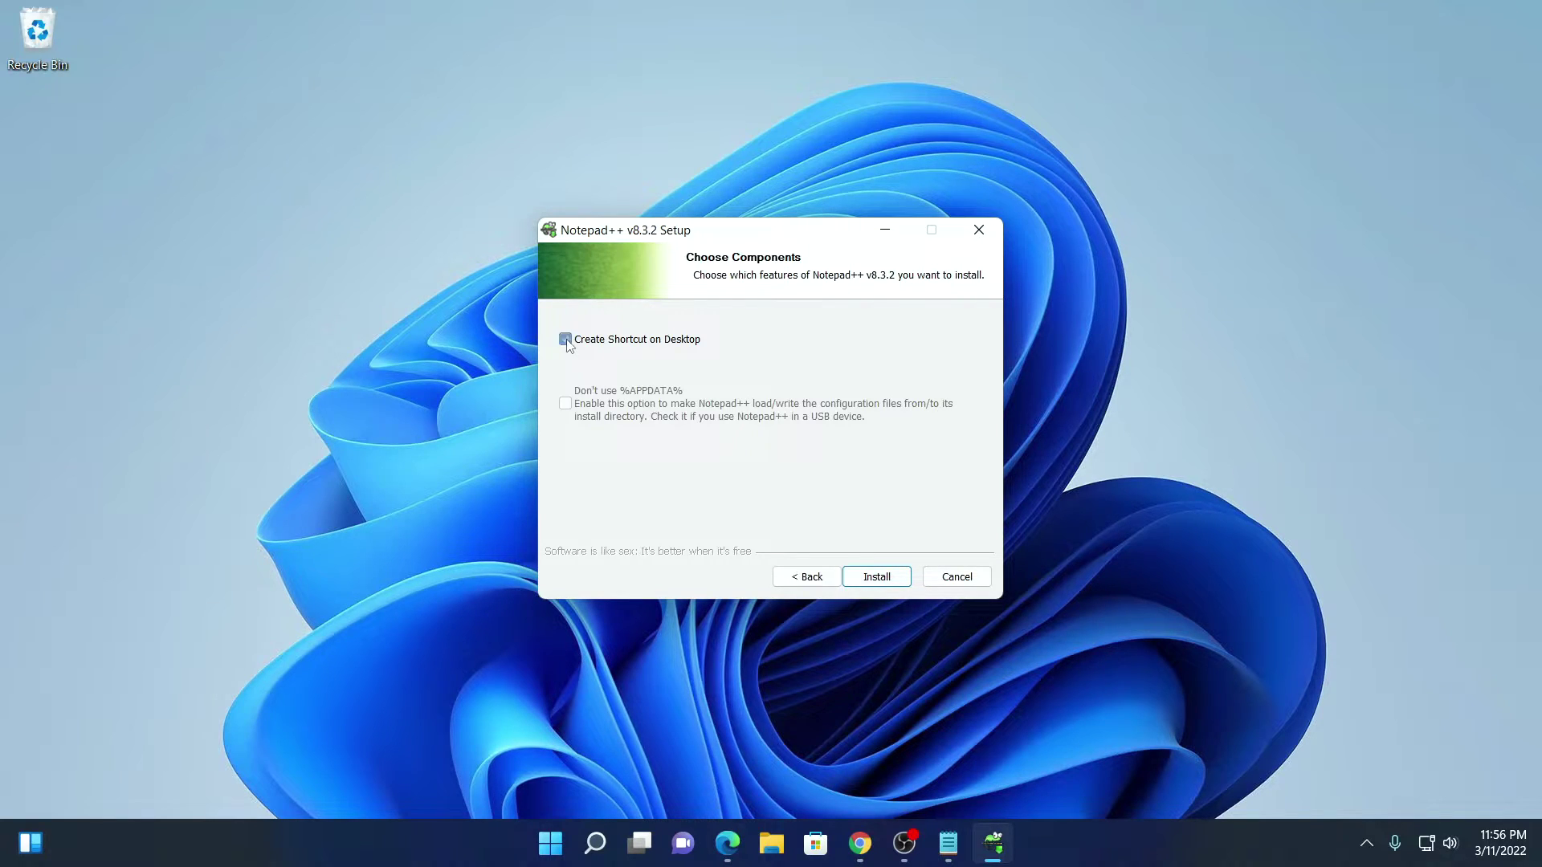
left_click(877, 576)
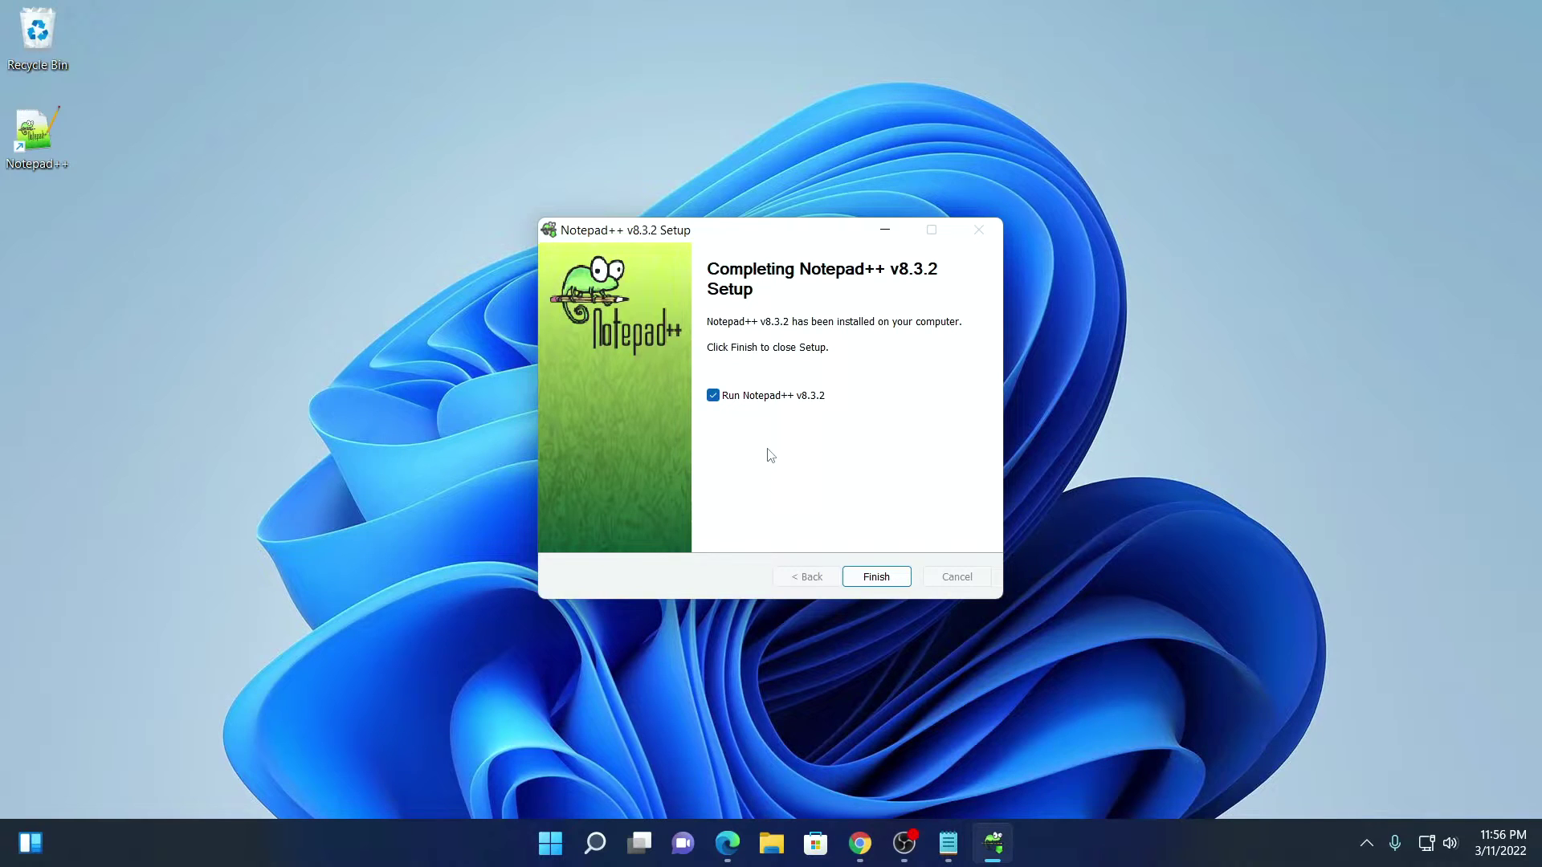
left_click(713, 395)
Finish setup and select the new Notepad++ shortcut on the desktop
left_click(877, 577)
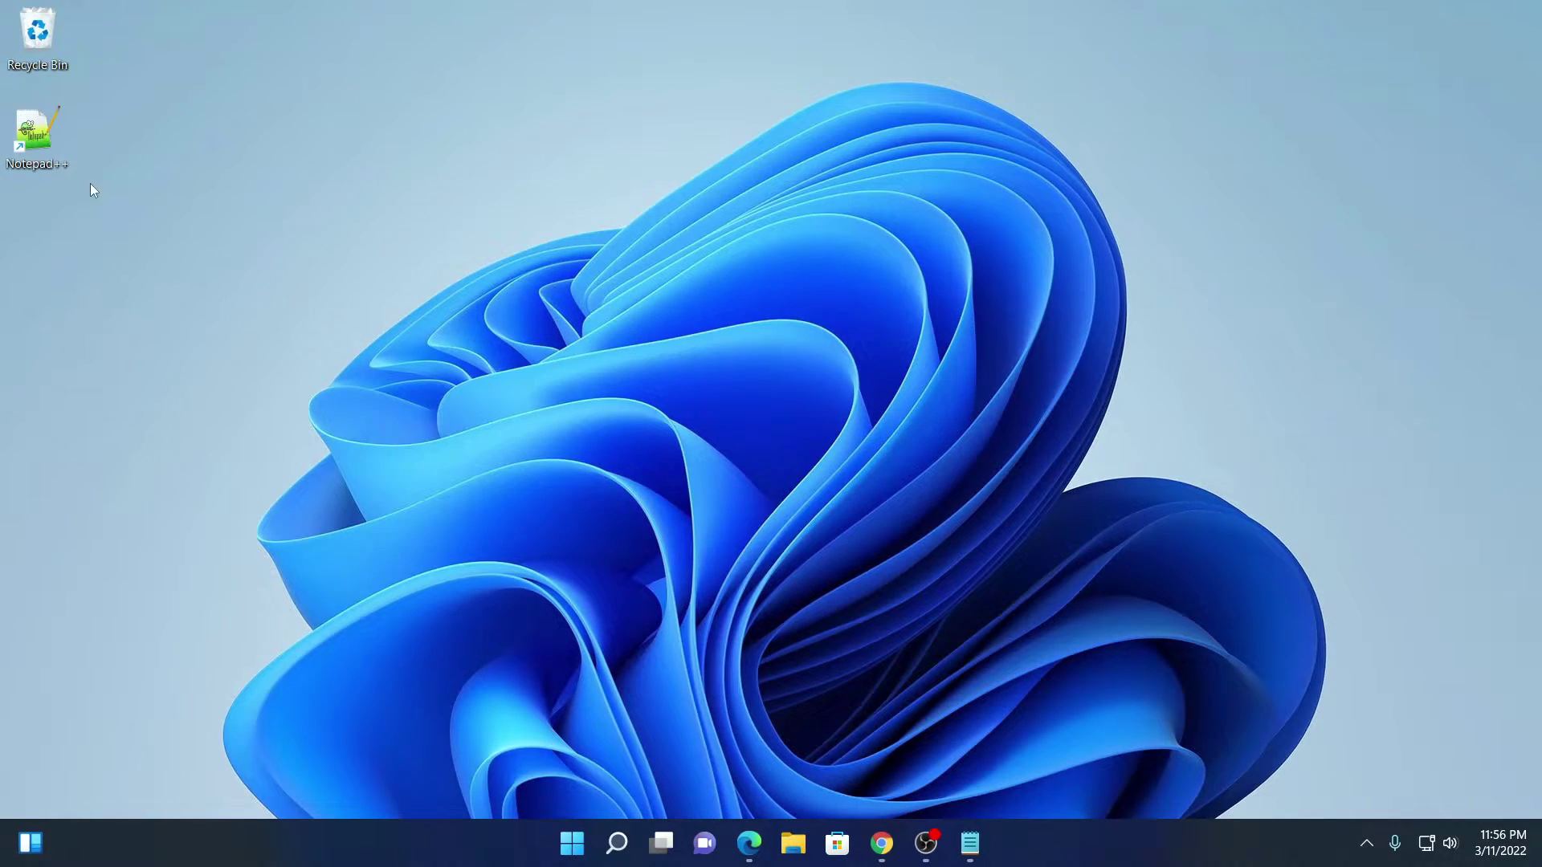
left_click(37, 161)
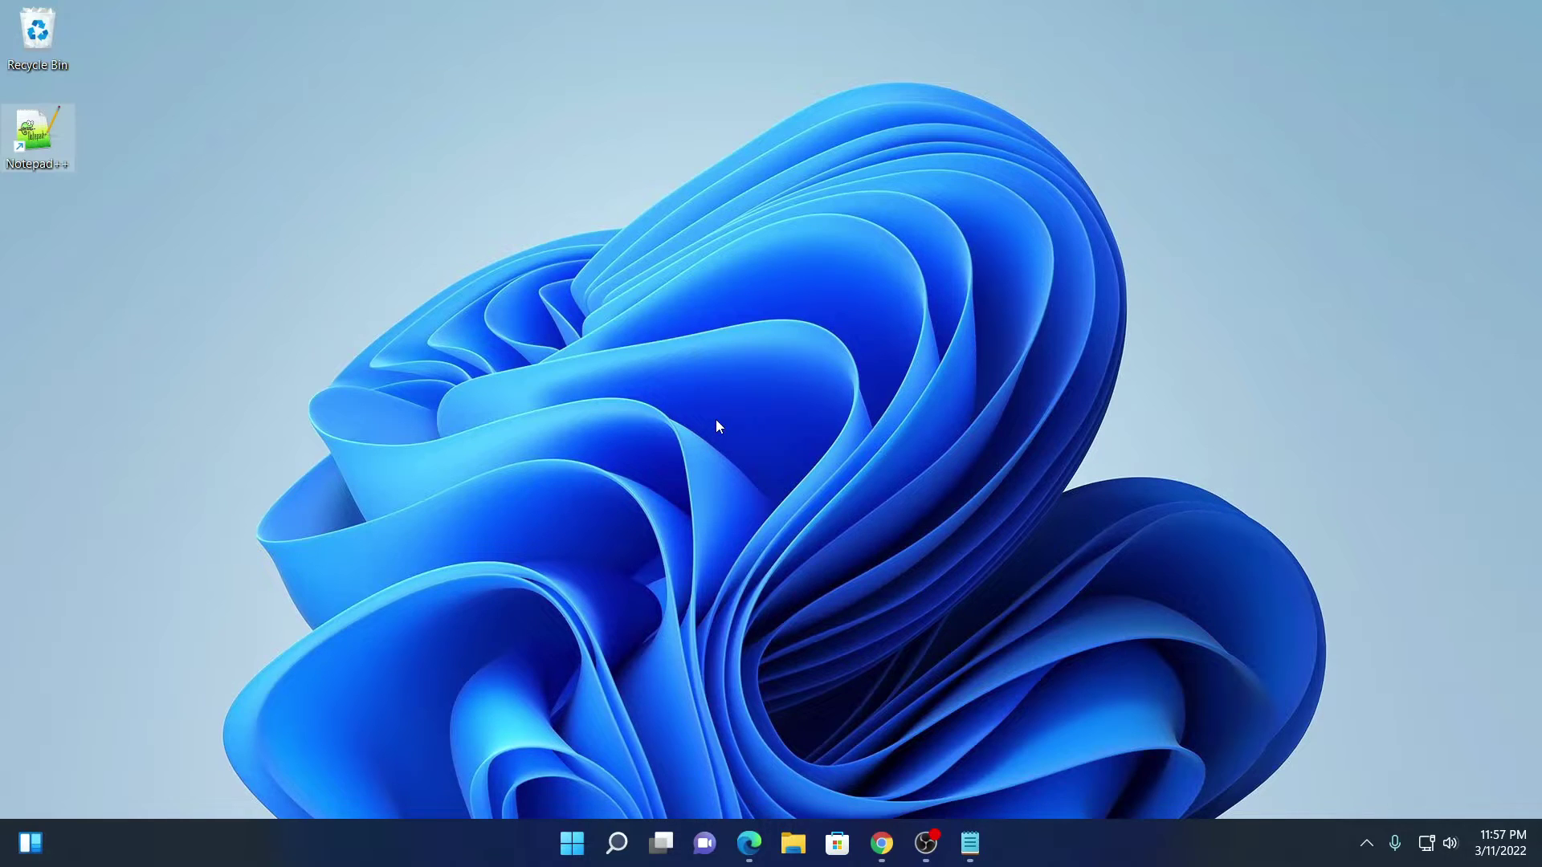
Open Settings and go to Apps > Default apps
left_click(617, 843)
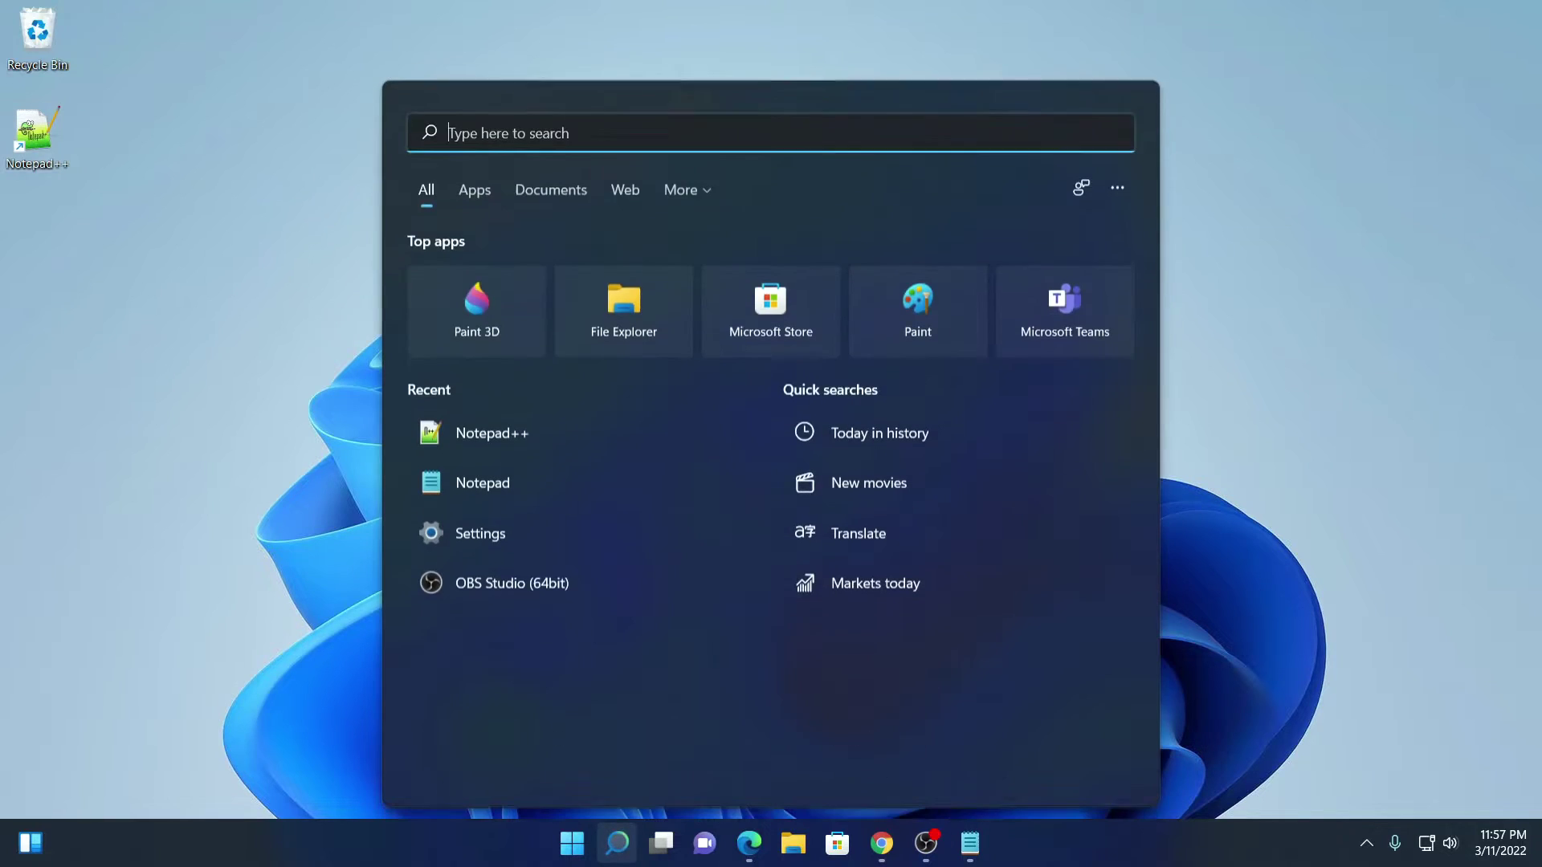
left_click(487, 547)
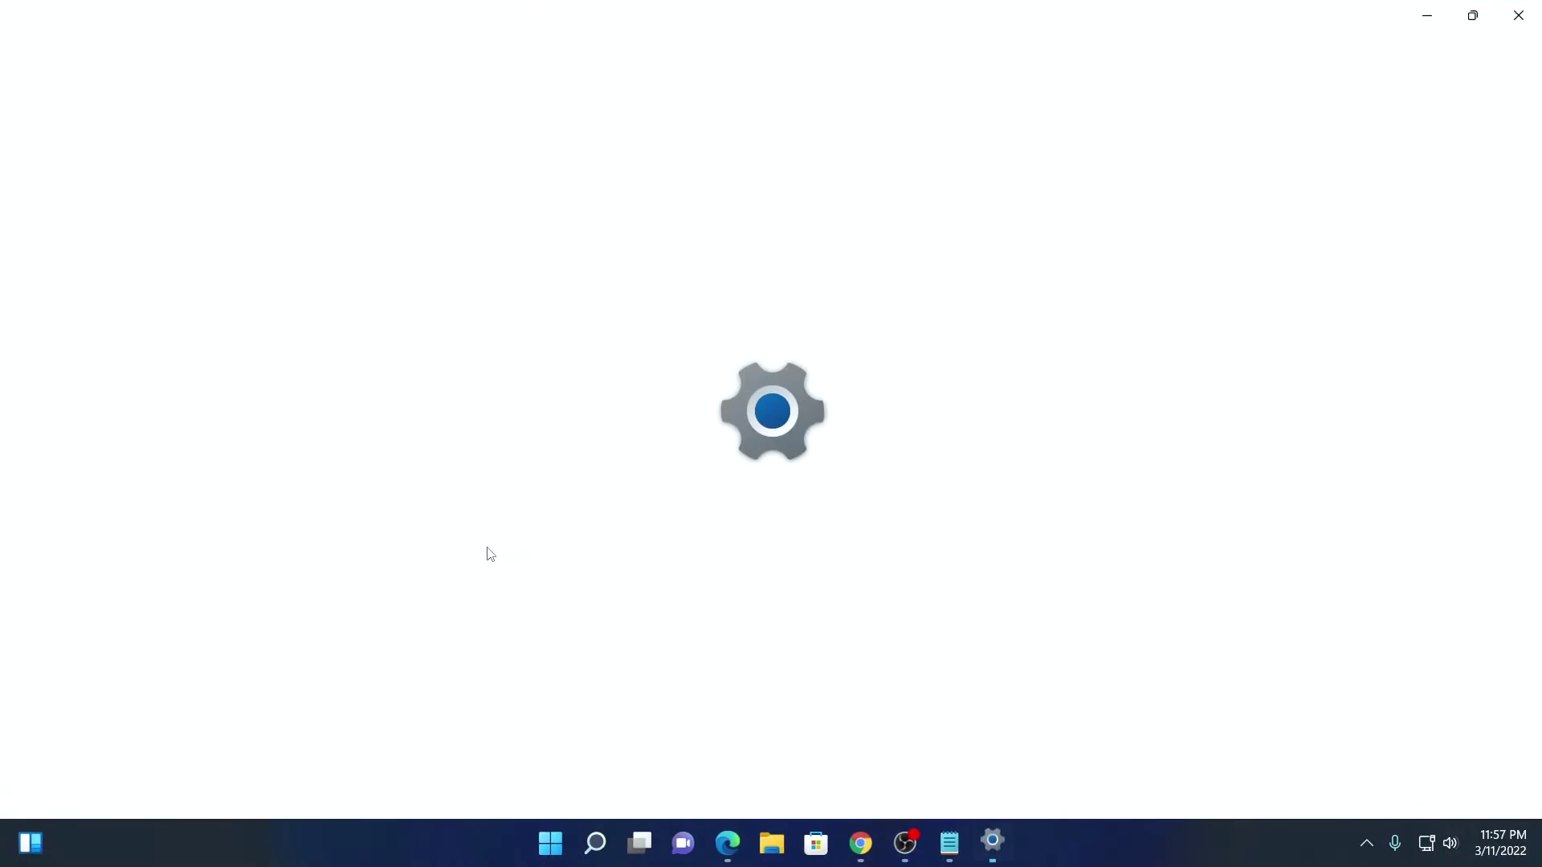
left_click(158, 383)
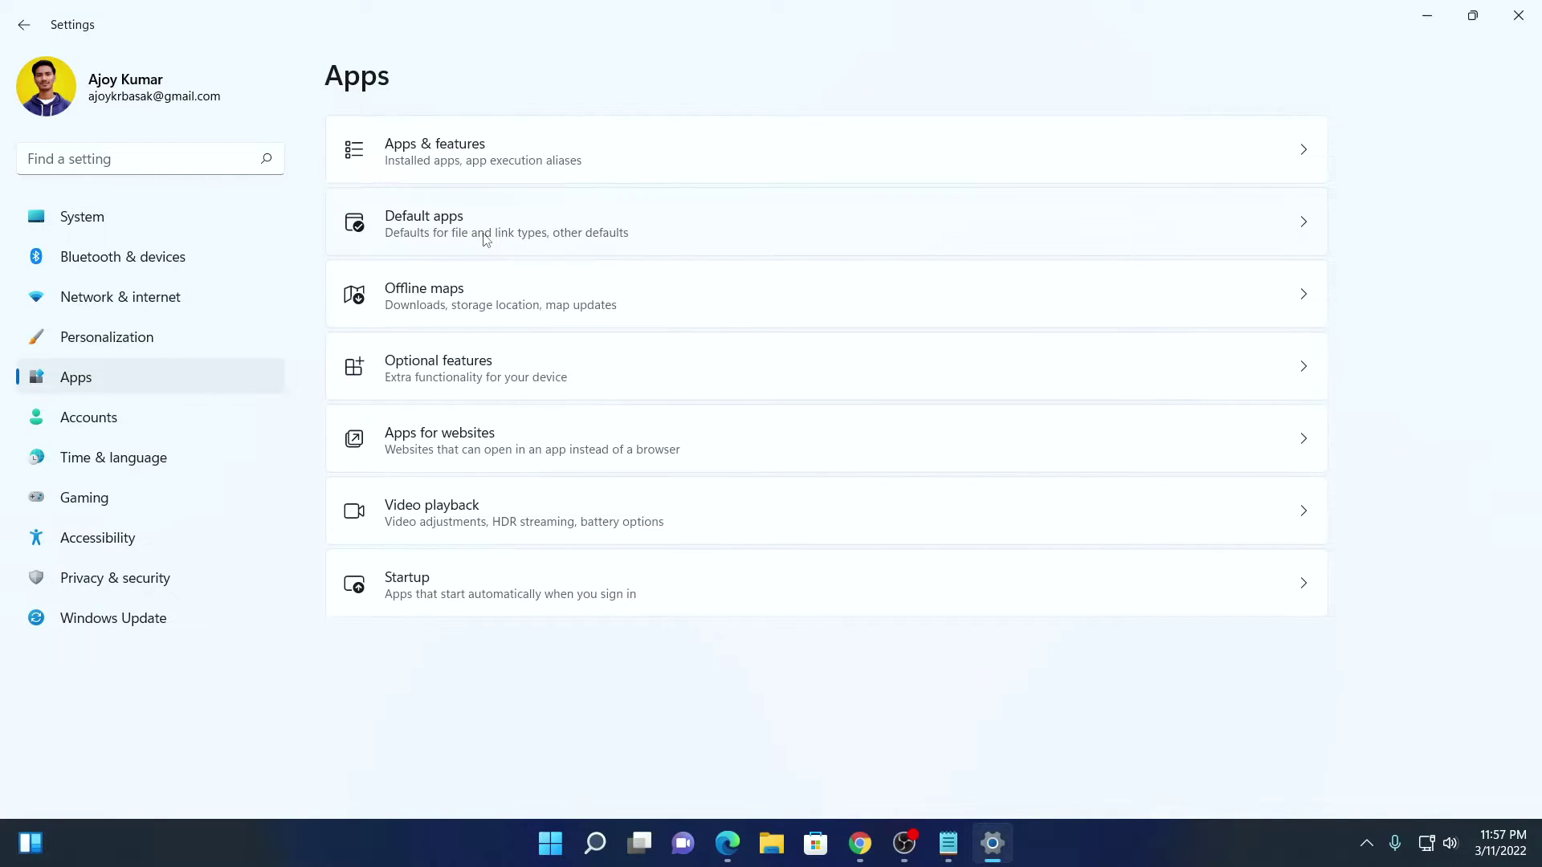
left_click(486, 233)
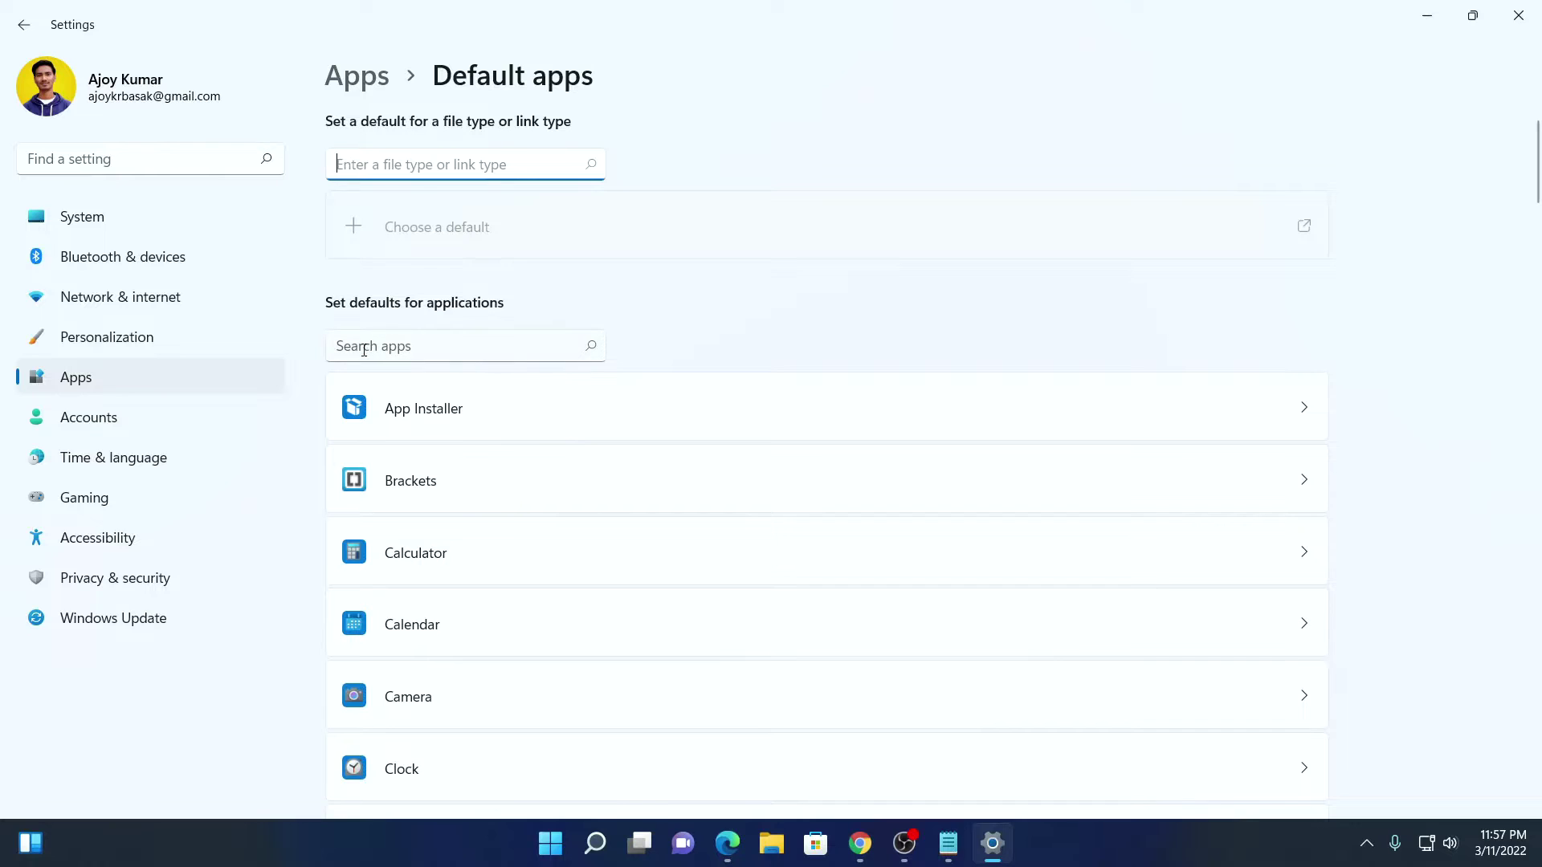
Search the app list for notepad and open Notepad's file-type defaults
left_click(469, 348)
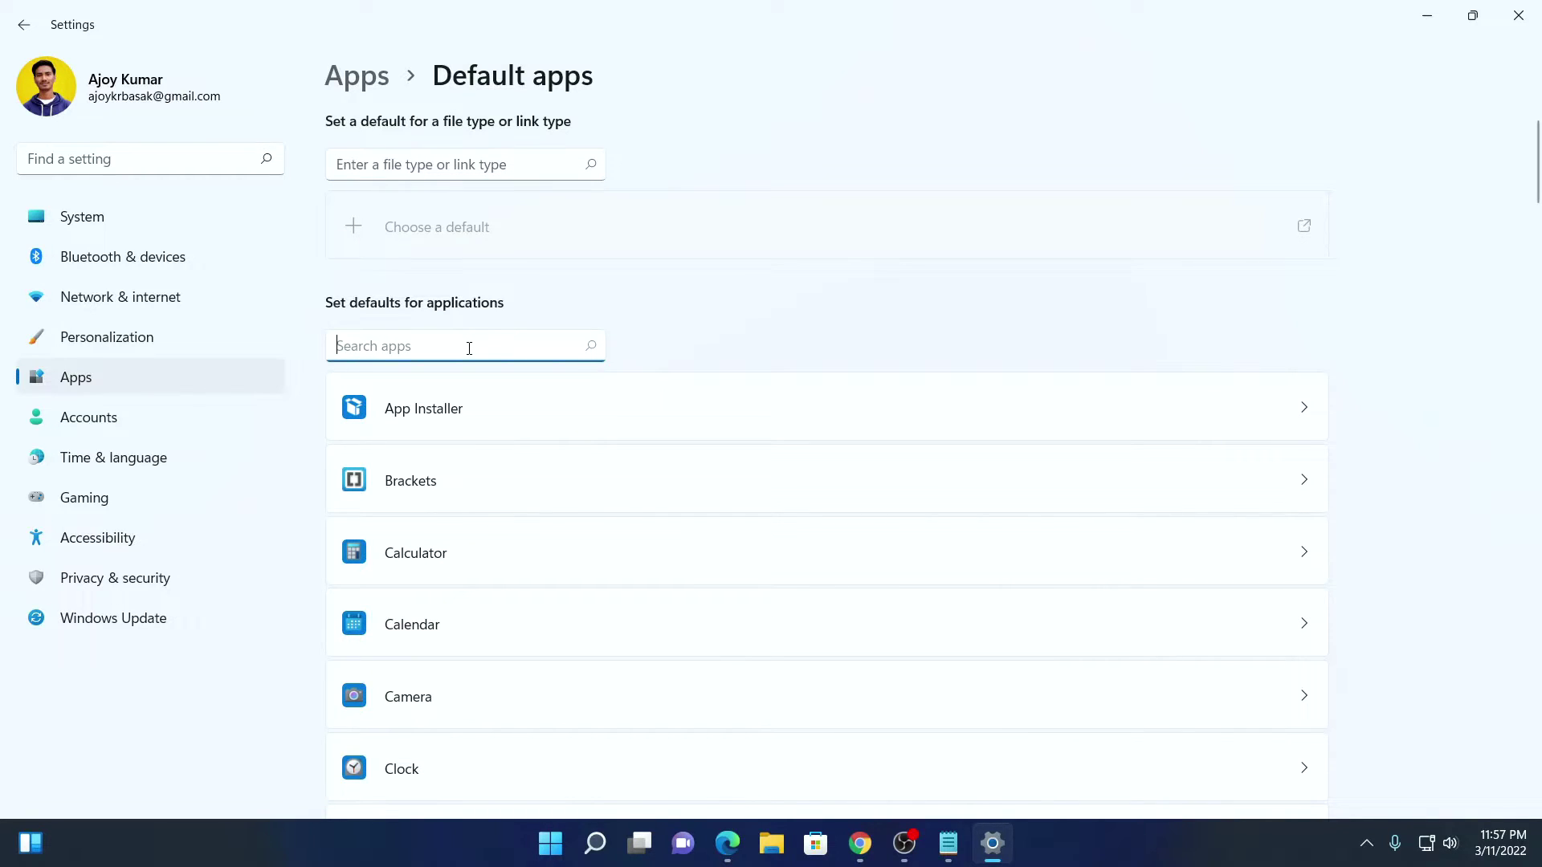
type("notepad")
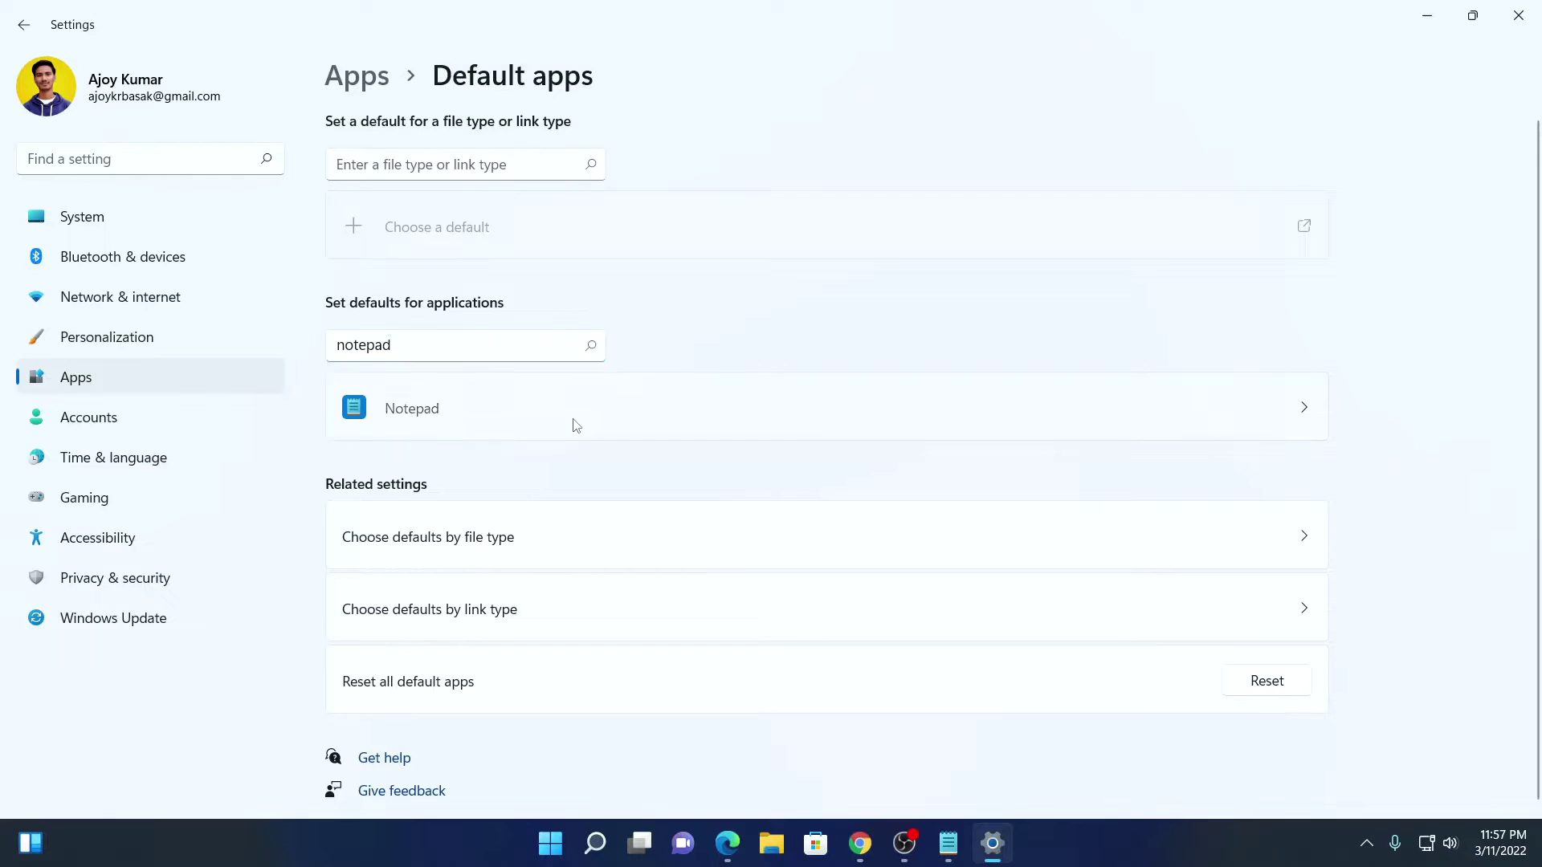
left_click(576, 425)
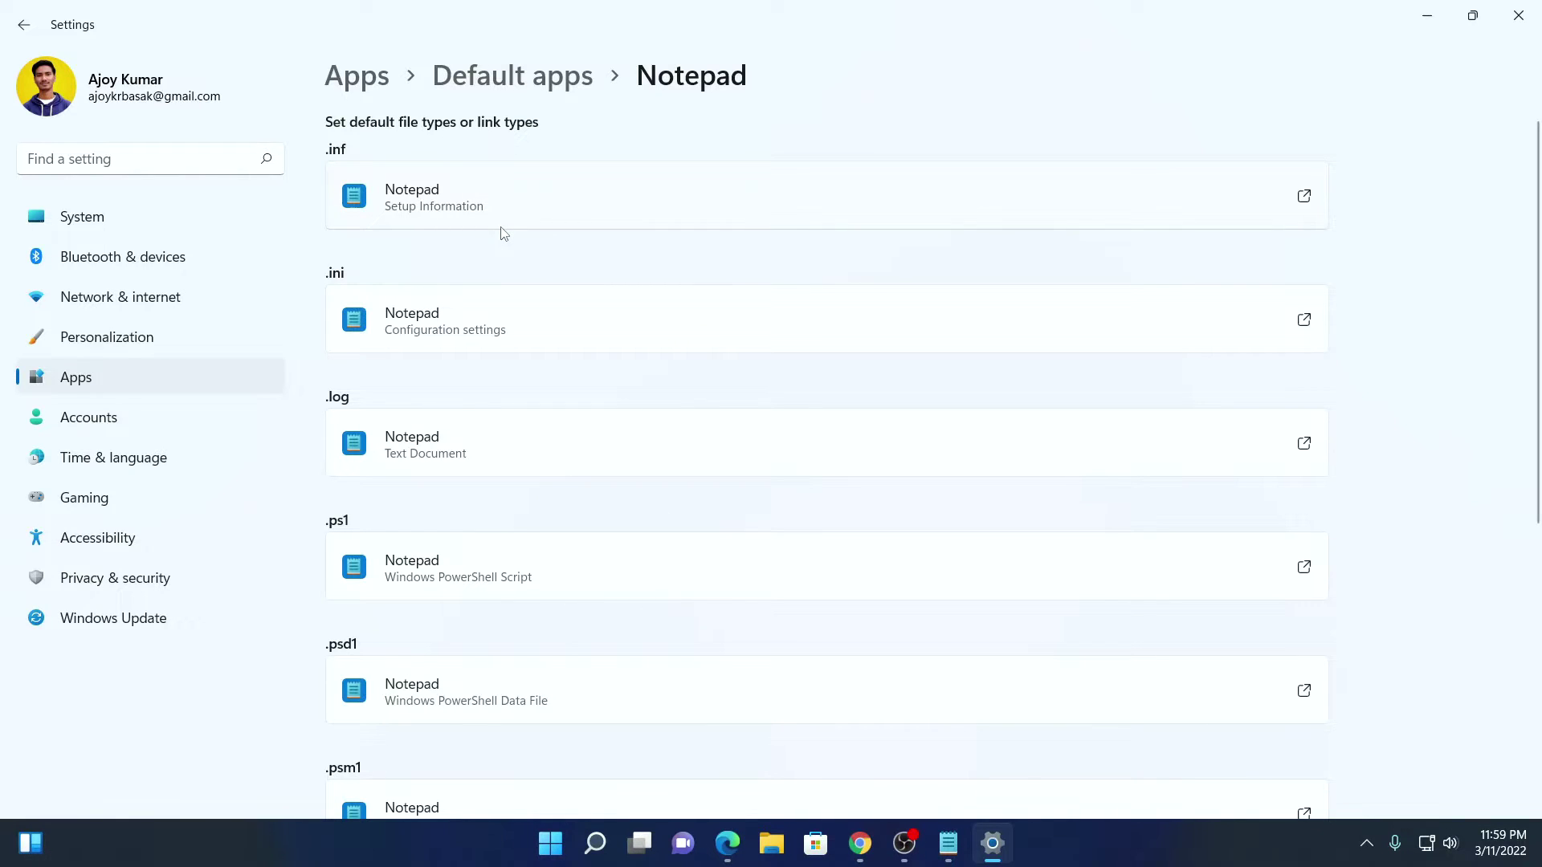
scroll(520, 292, "down", 6)
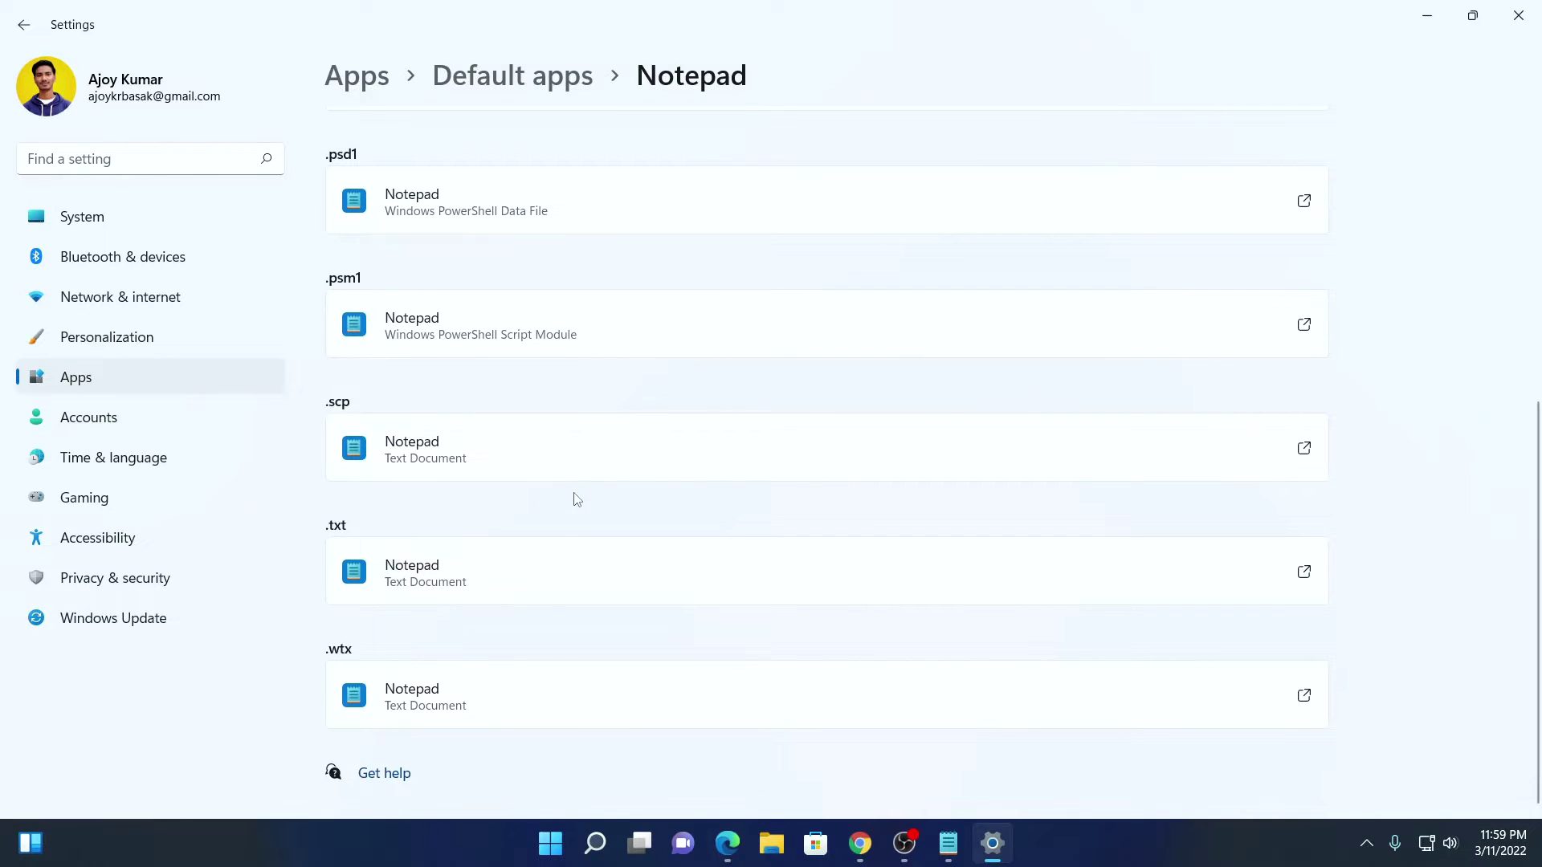
scroll(558, 308, "up", 6)
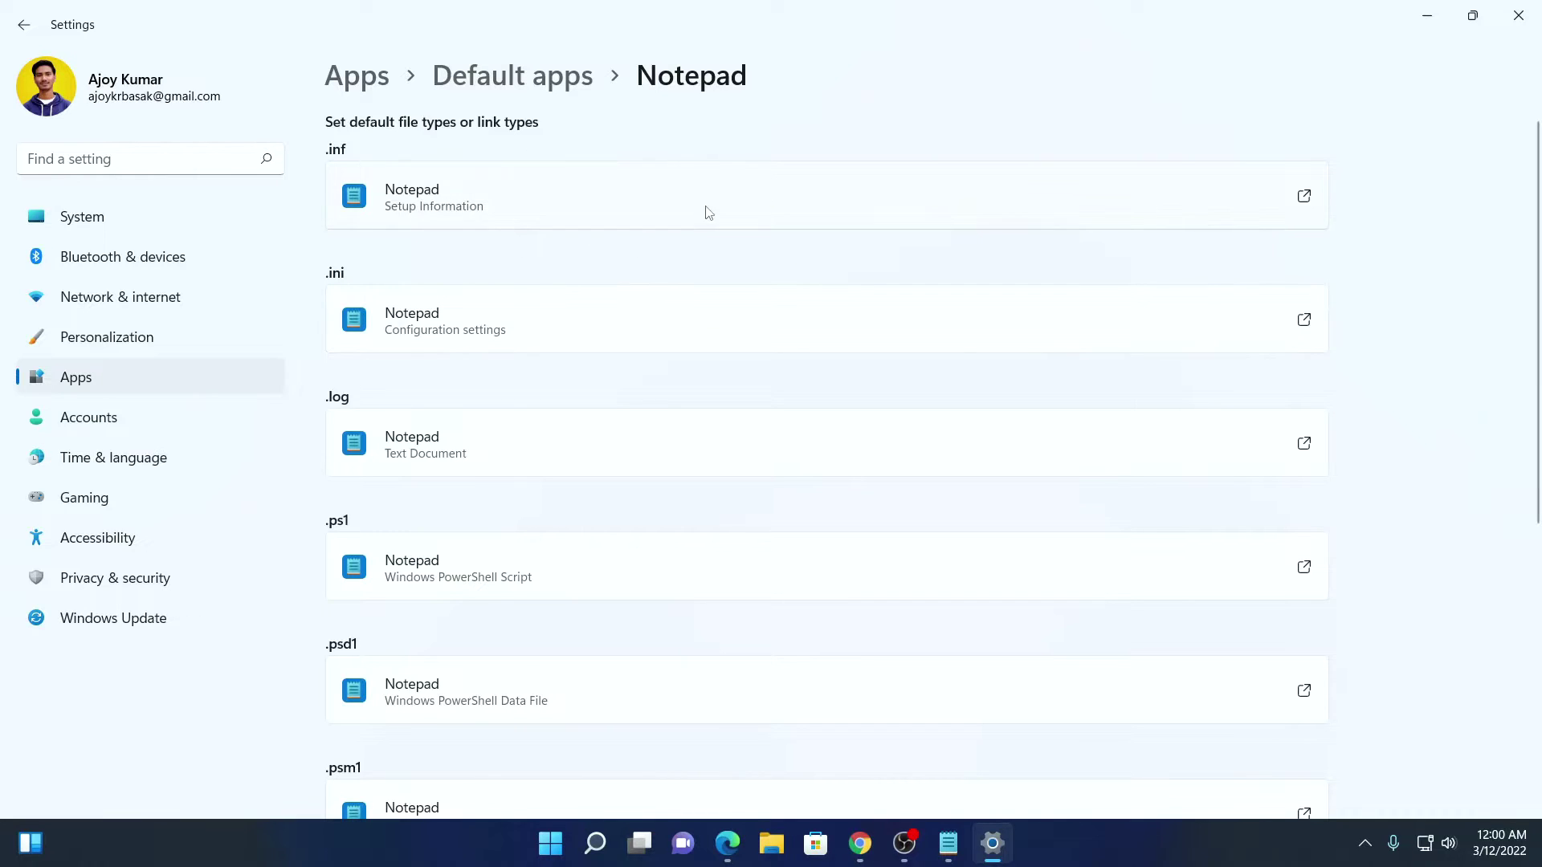
Set Notepad++ as the .inf default, picking it from the More apps list
left_click(518, 210)
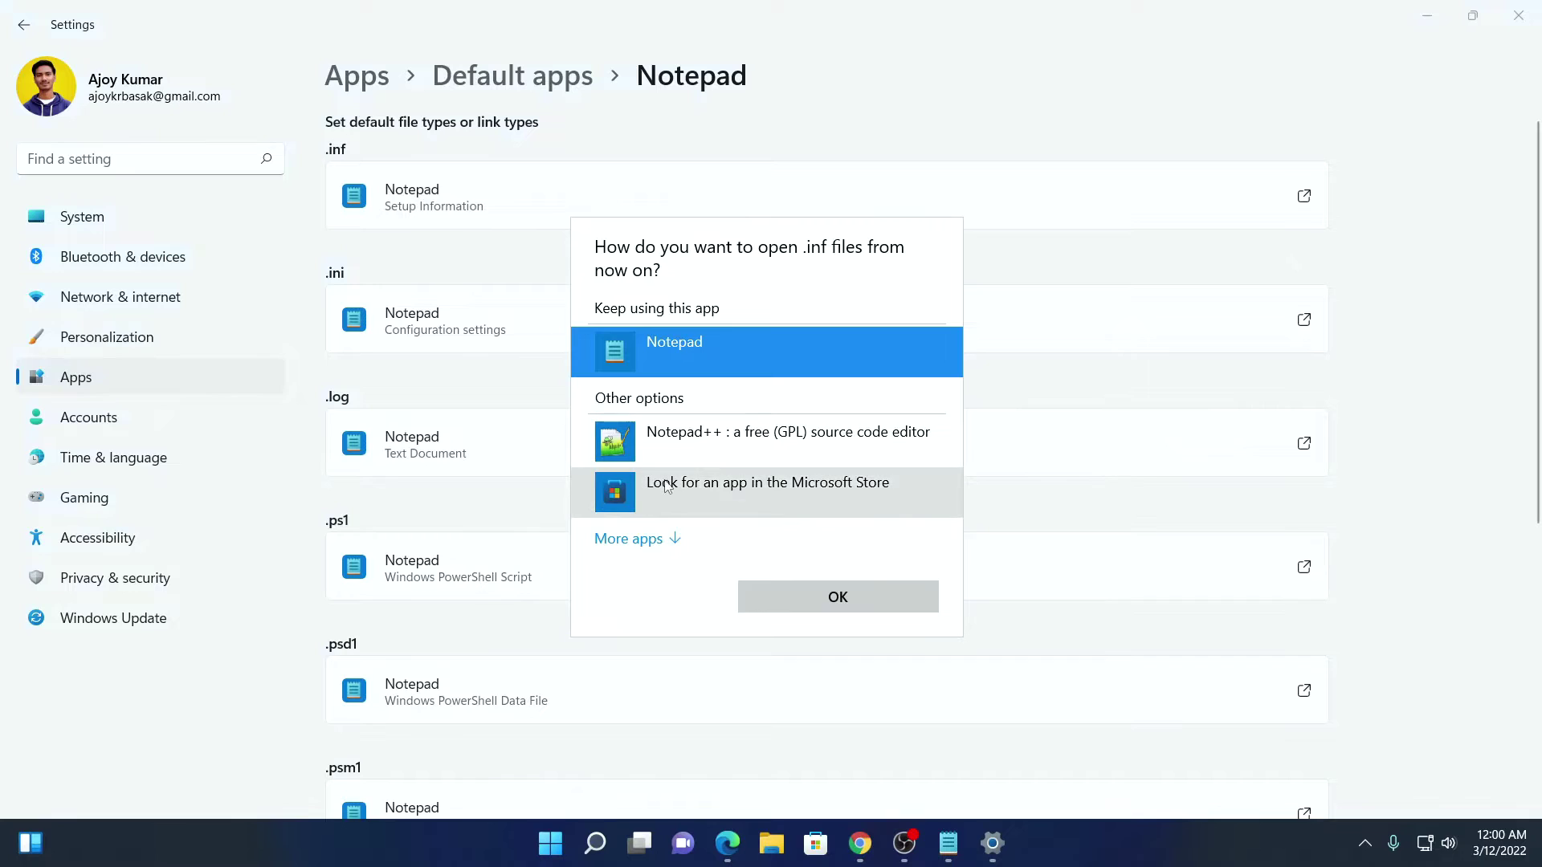
left_click(646, 543)
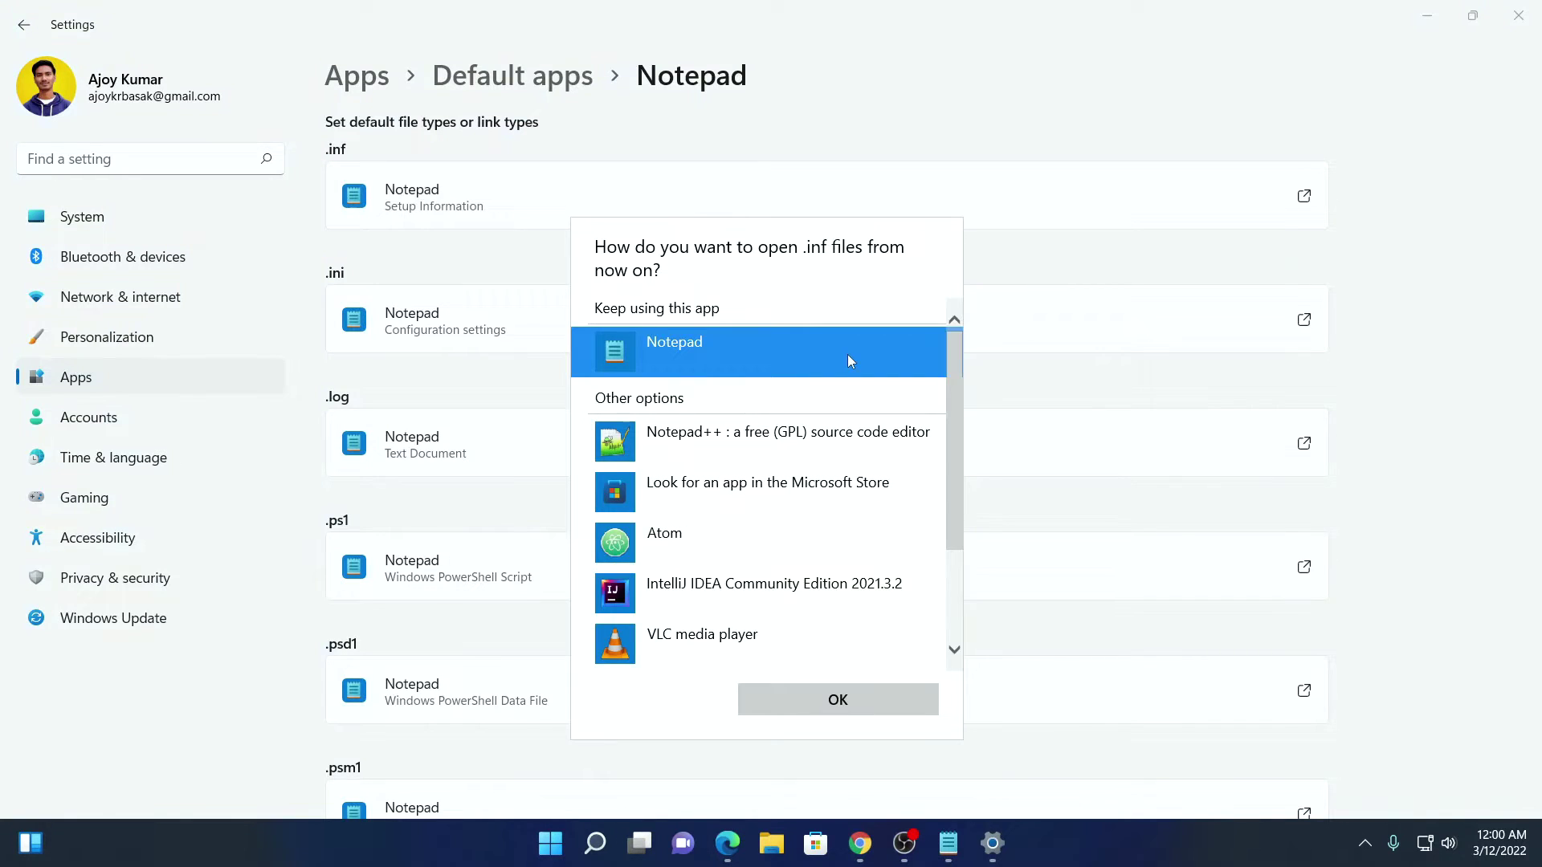
scroll(846, 355, "down", 3)
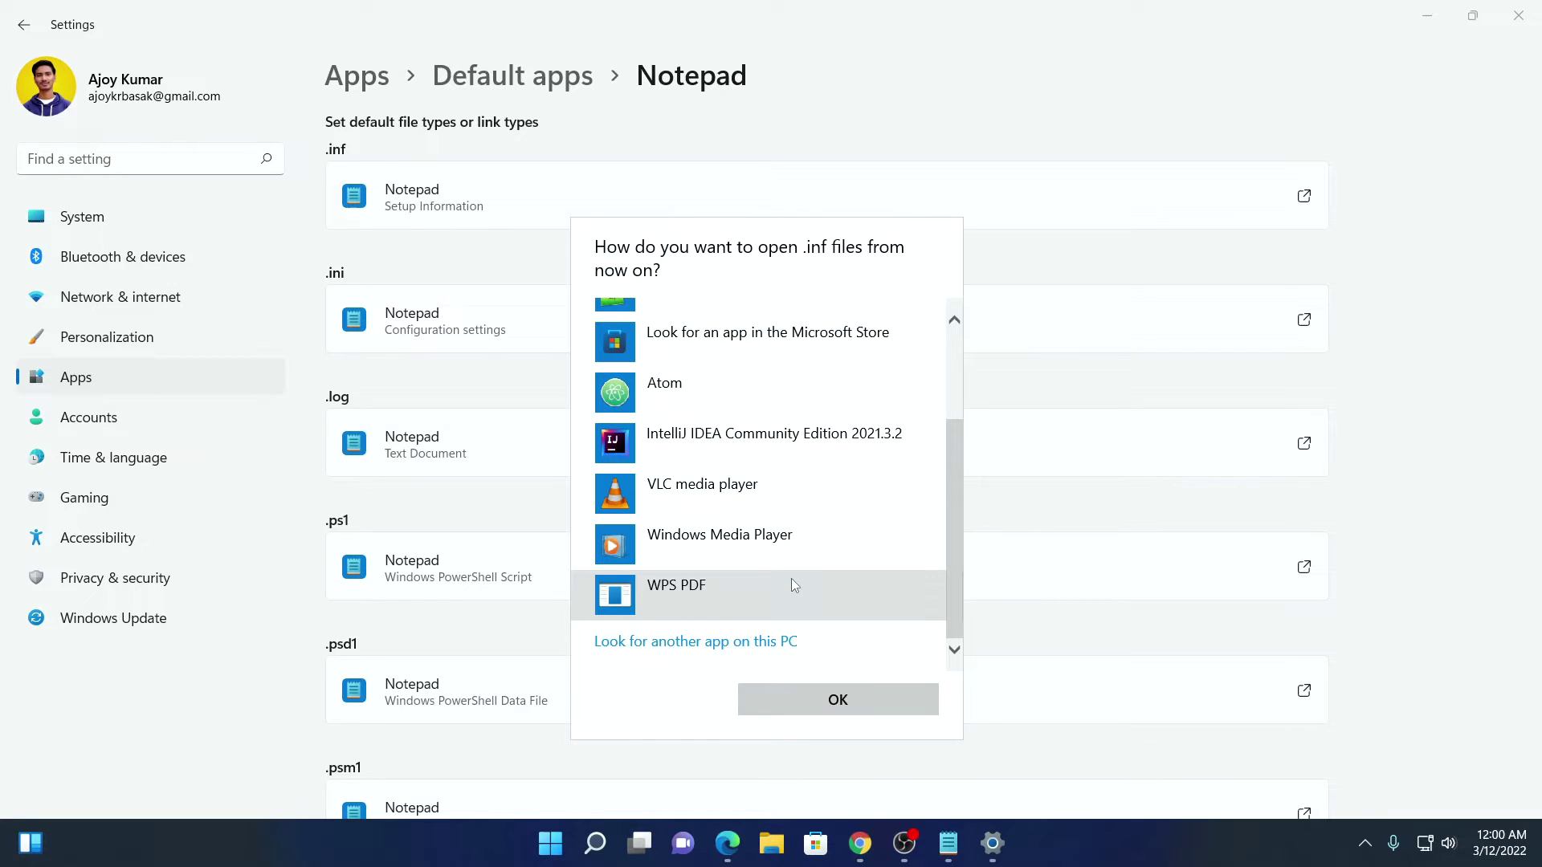
scroll(792, 576, "up", 5)
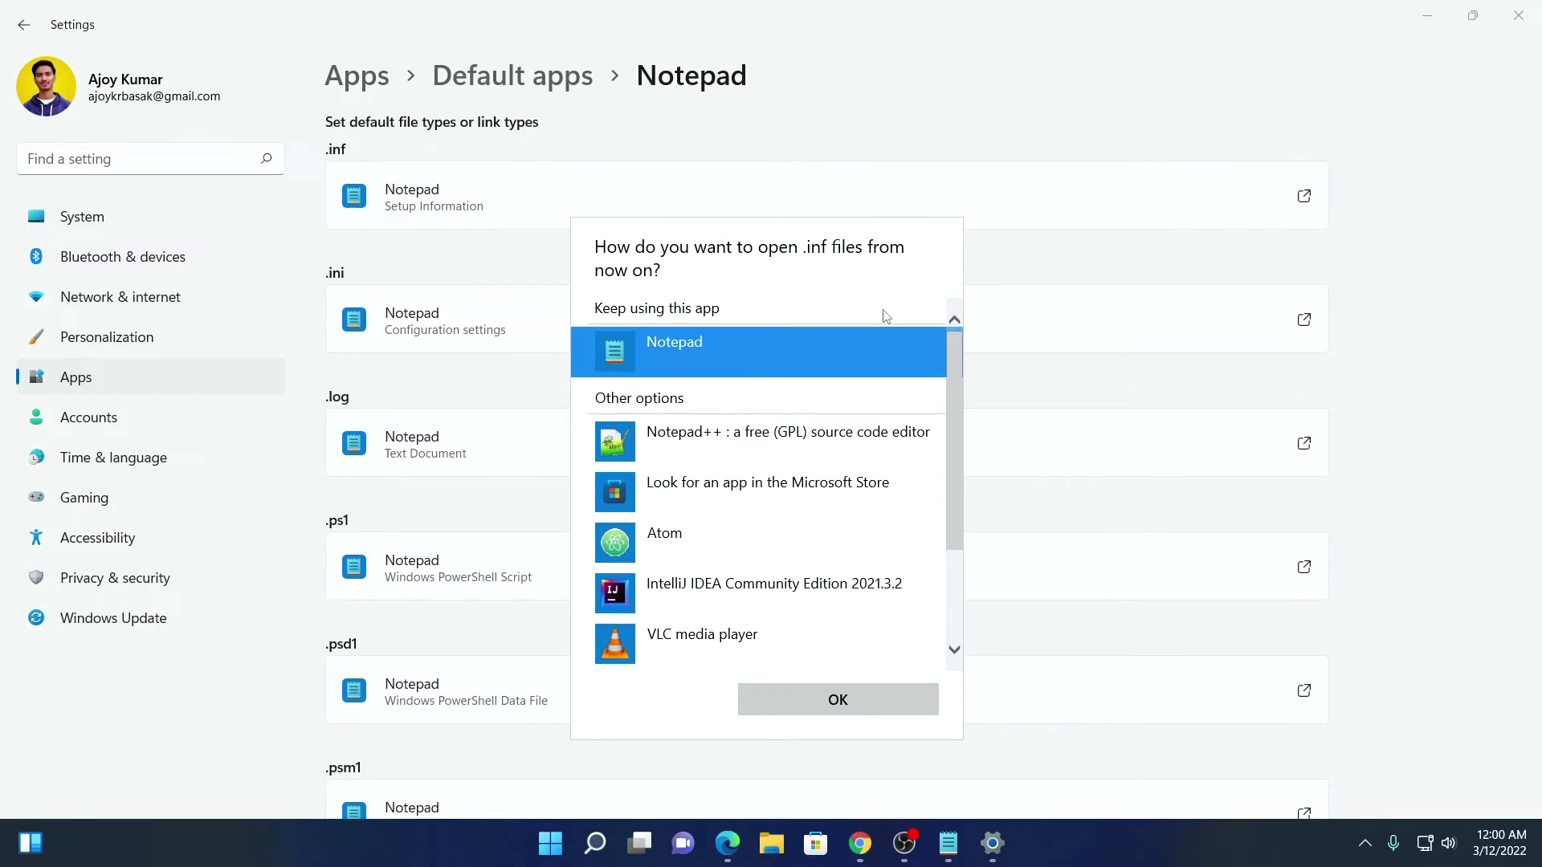
left_click(734, 436)
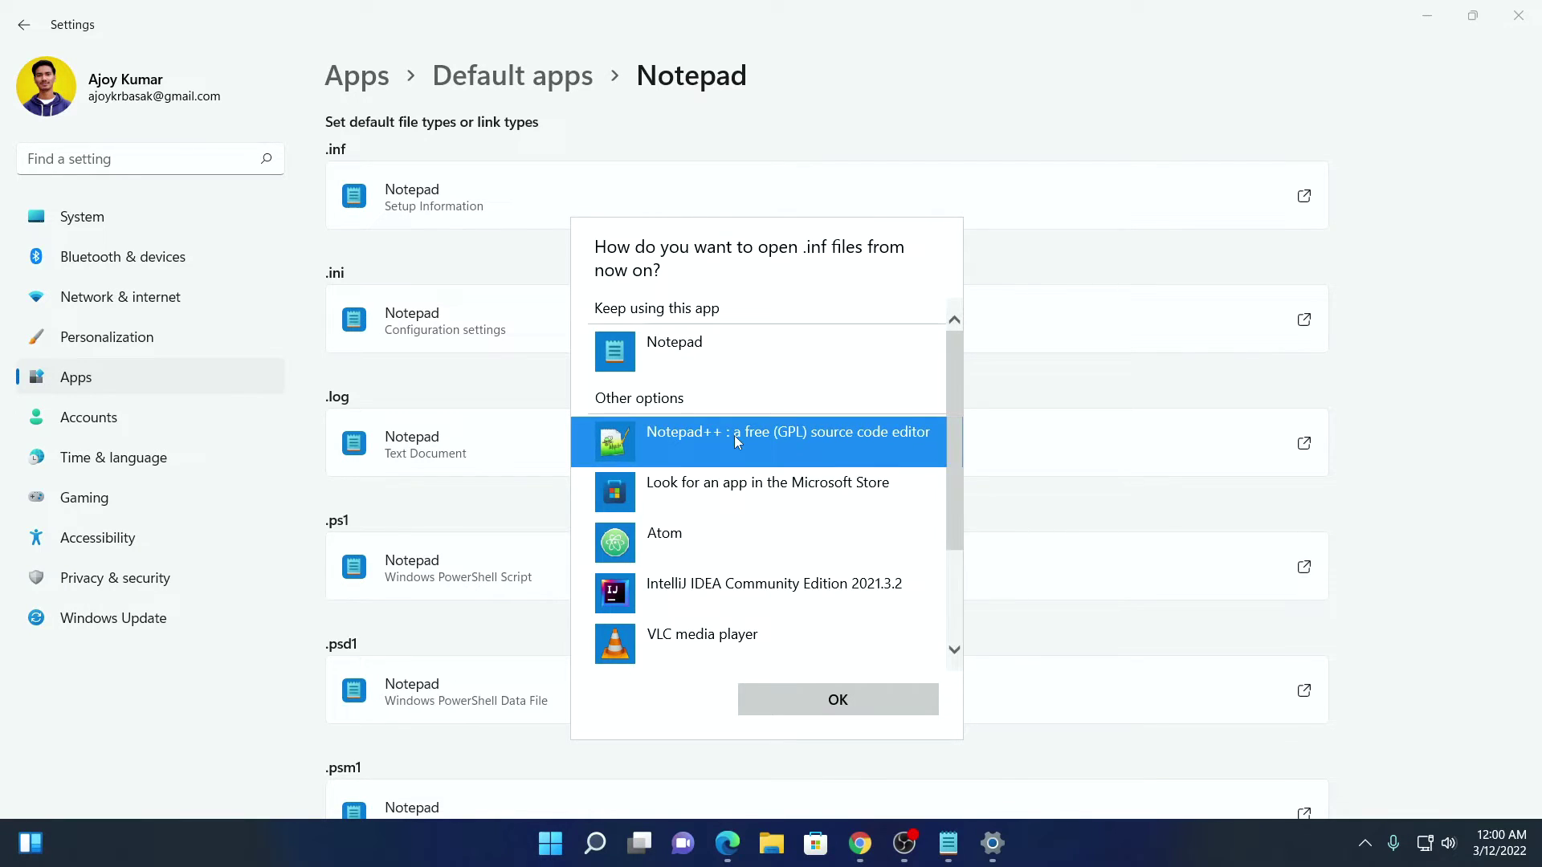
left_click(848, 700)
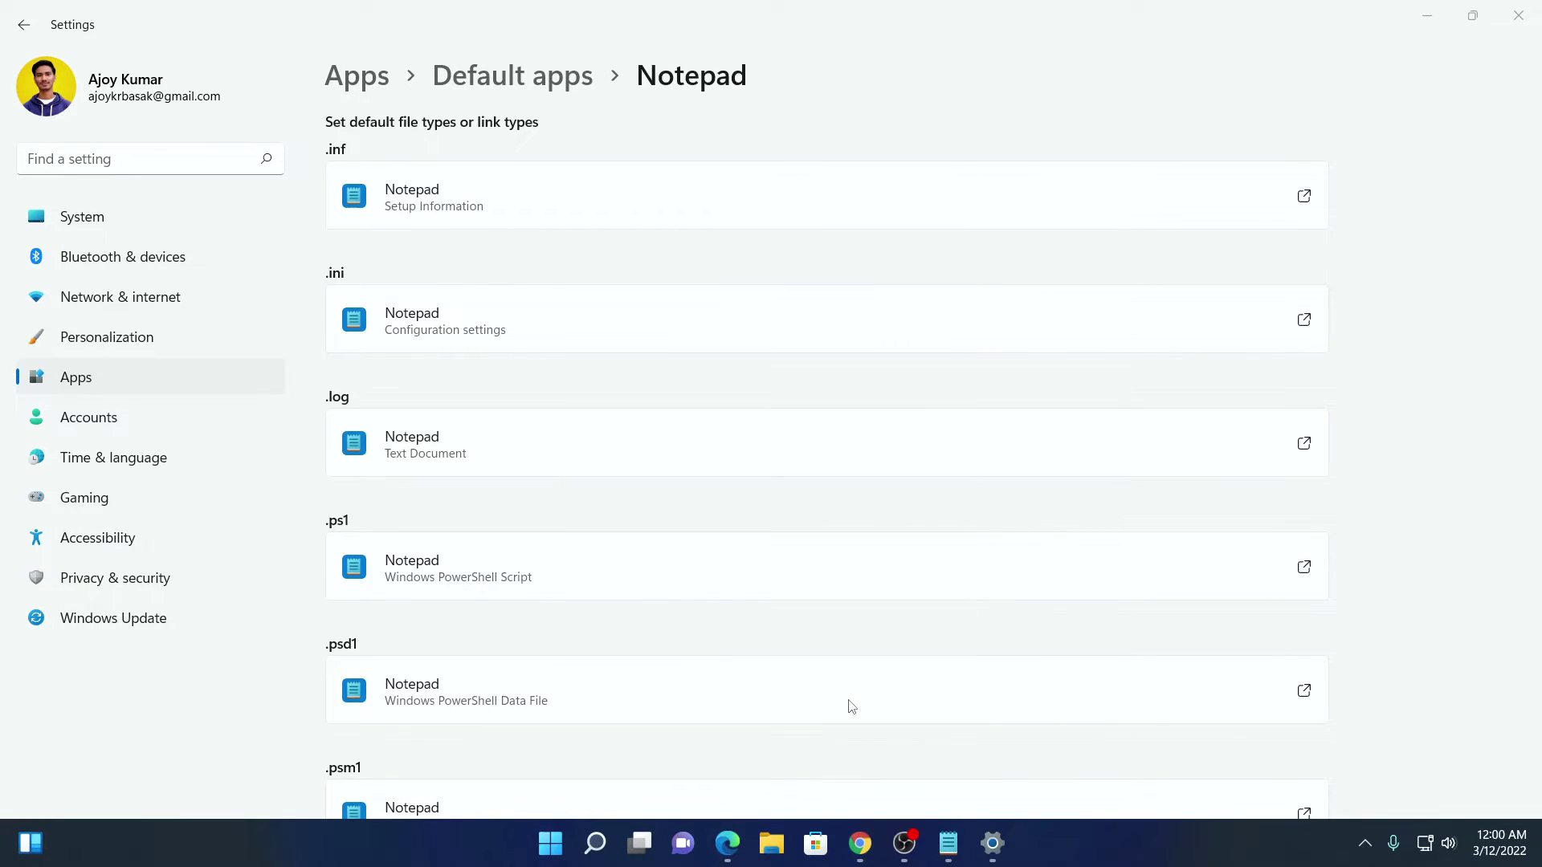
Set .ini files to open with notepad++ browsed from C:\Program Files\Notepad++
left_click(516, 336)
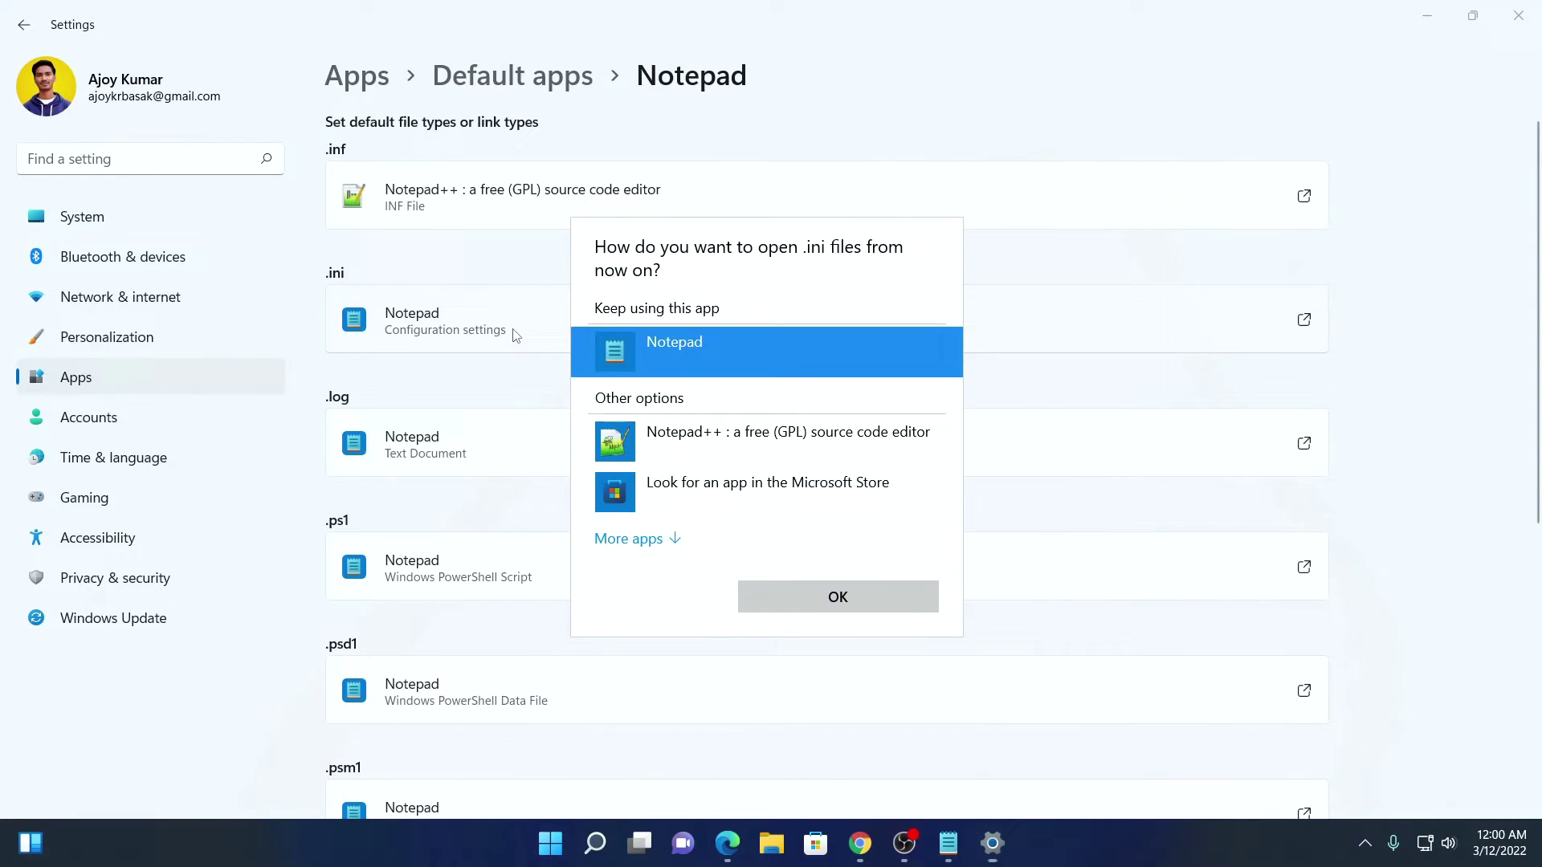
left_click(638, 541)
scroll(635, 490, "down", 3)
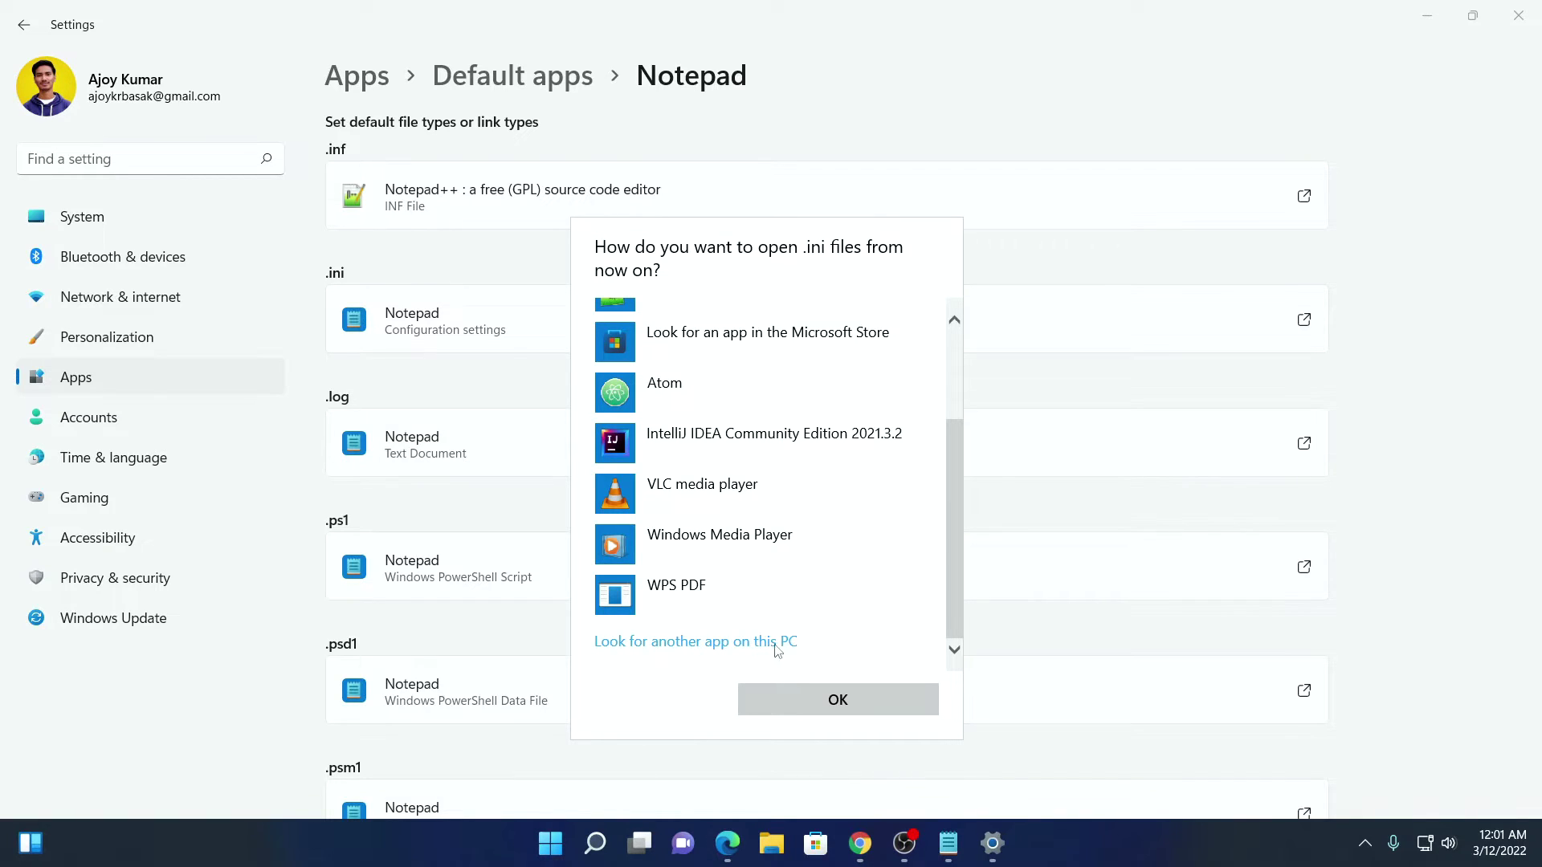
left_click(725, 645)
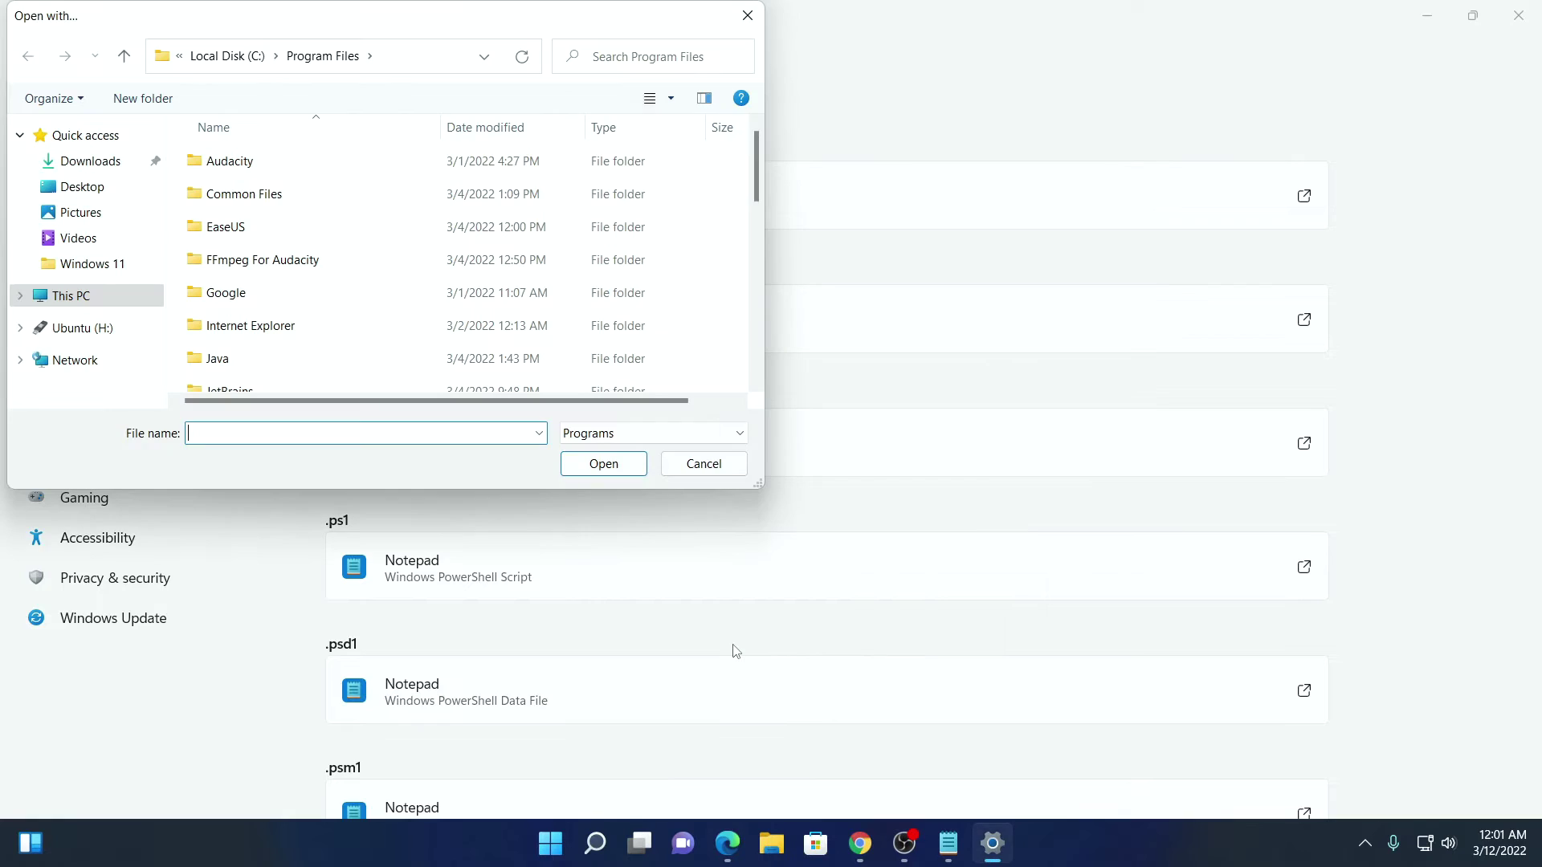
left_click(414, 60)
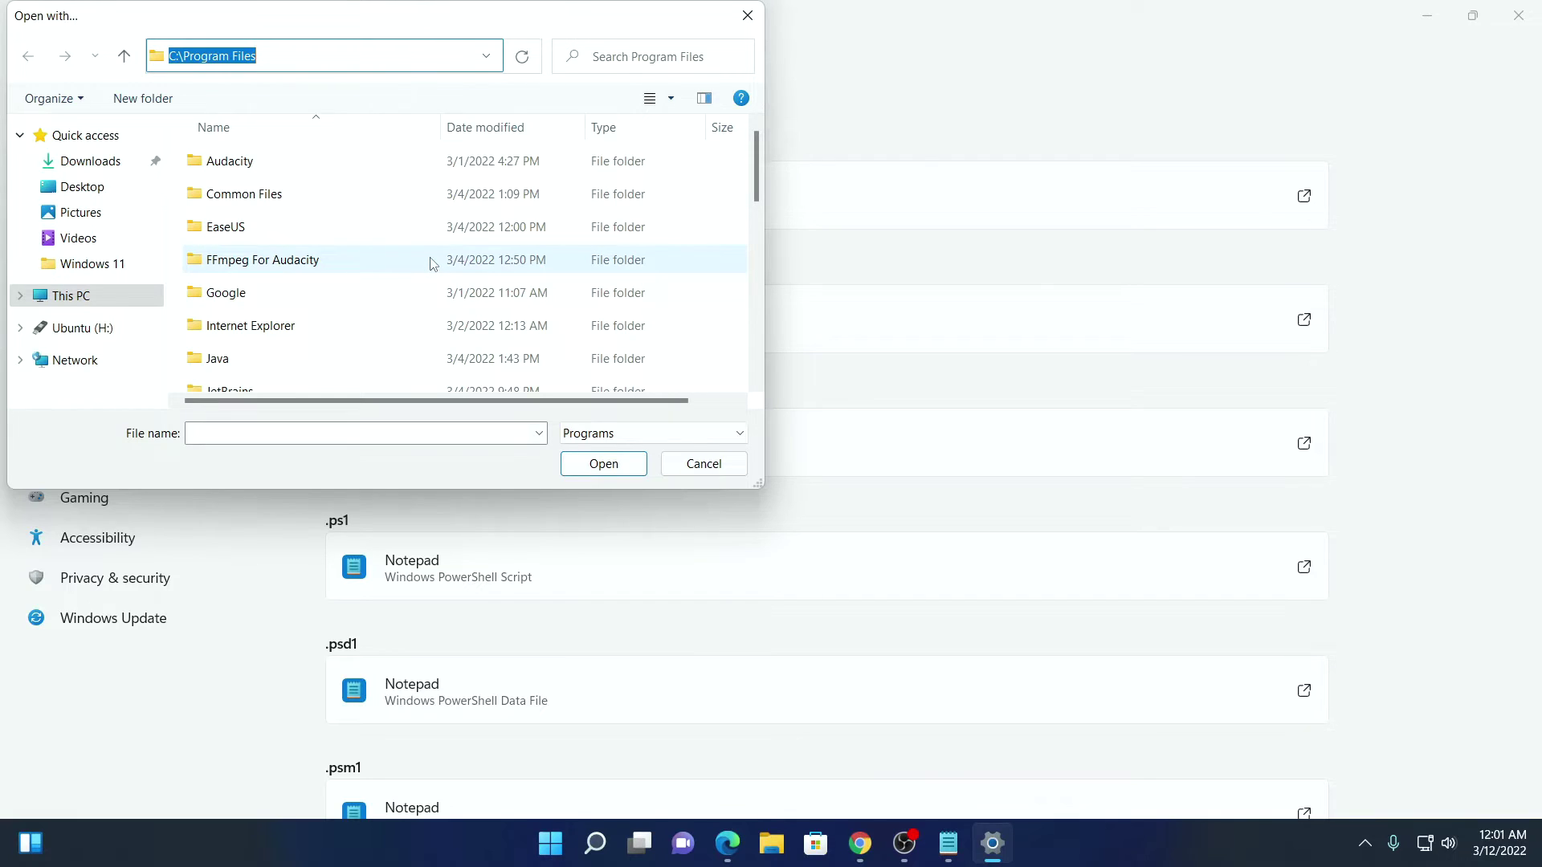
scroll(430, 256, "down", 2)
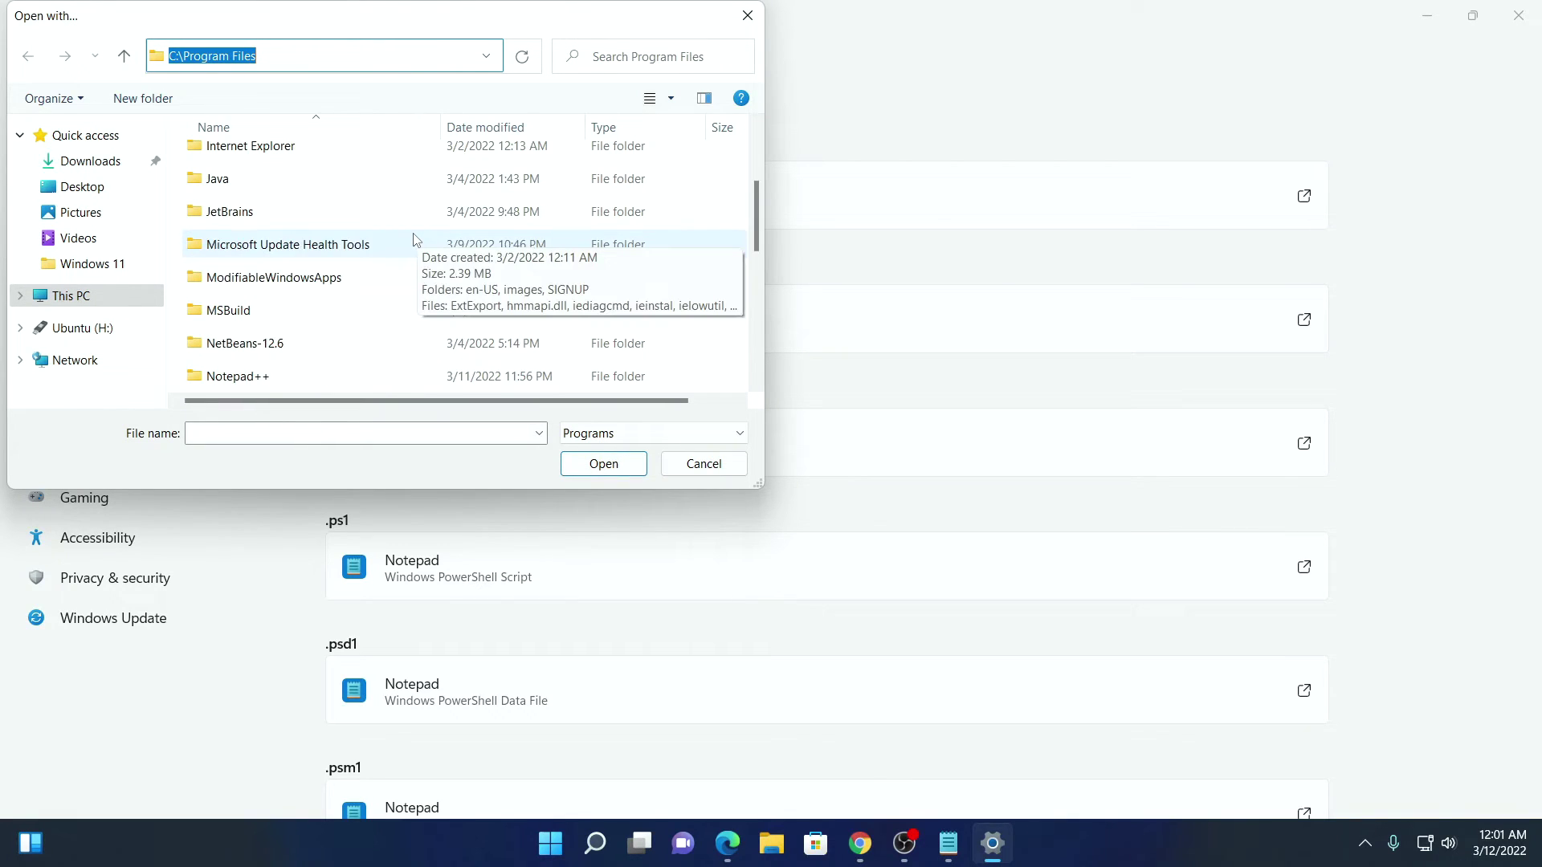
double_click(310, 378)
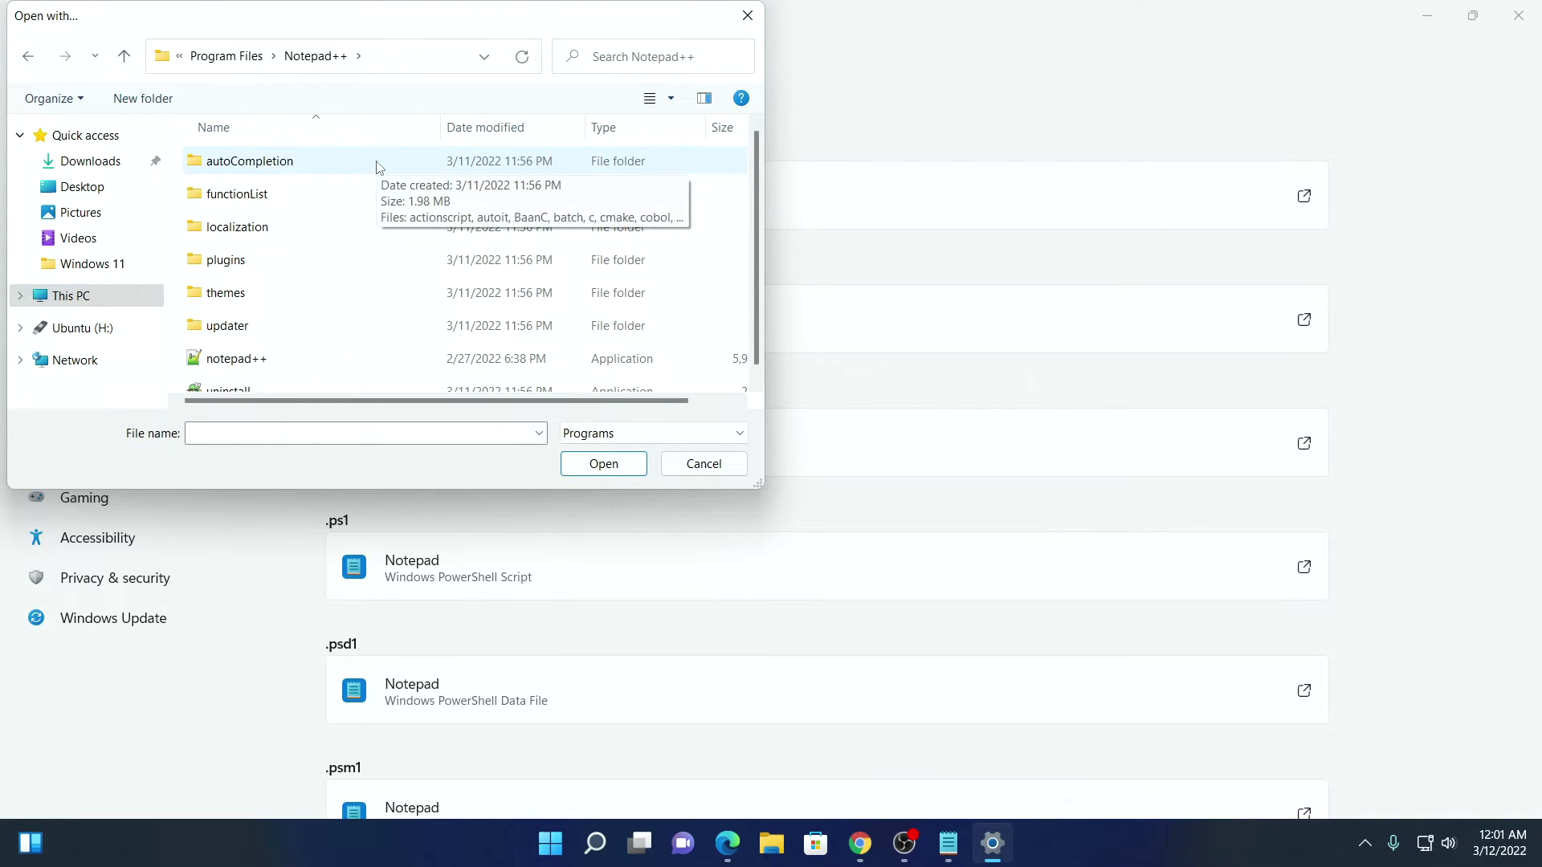
scroll(362, 257, "down", 1)
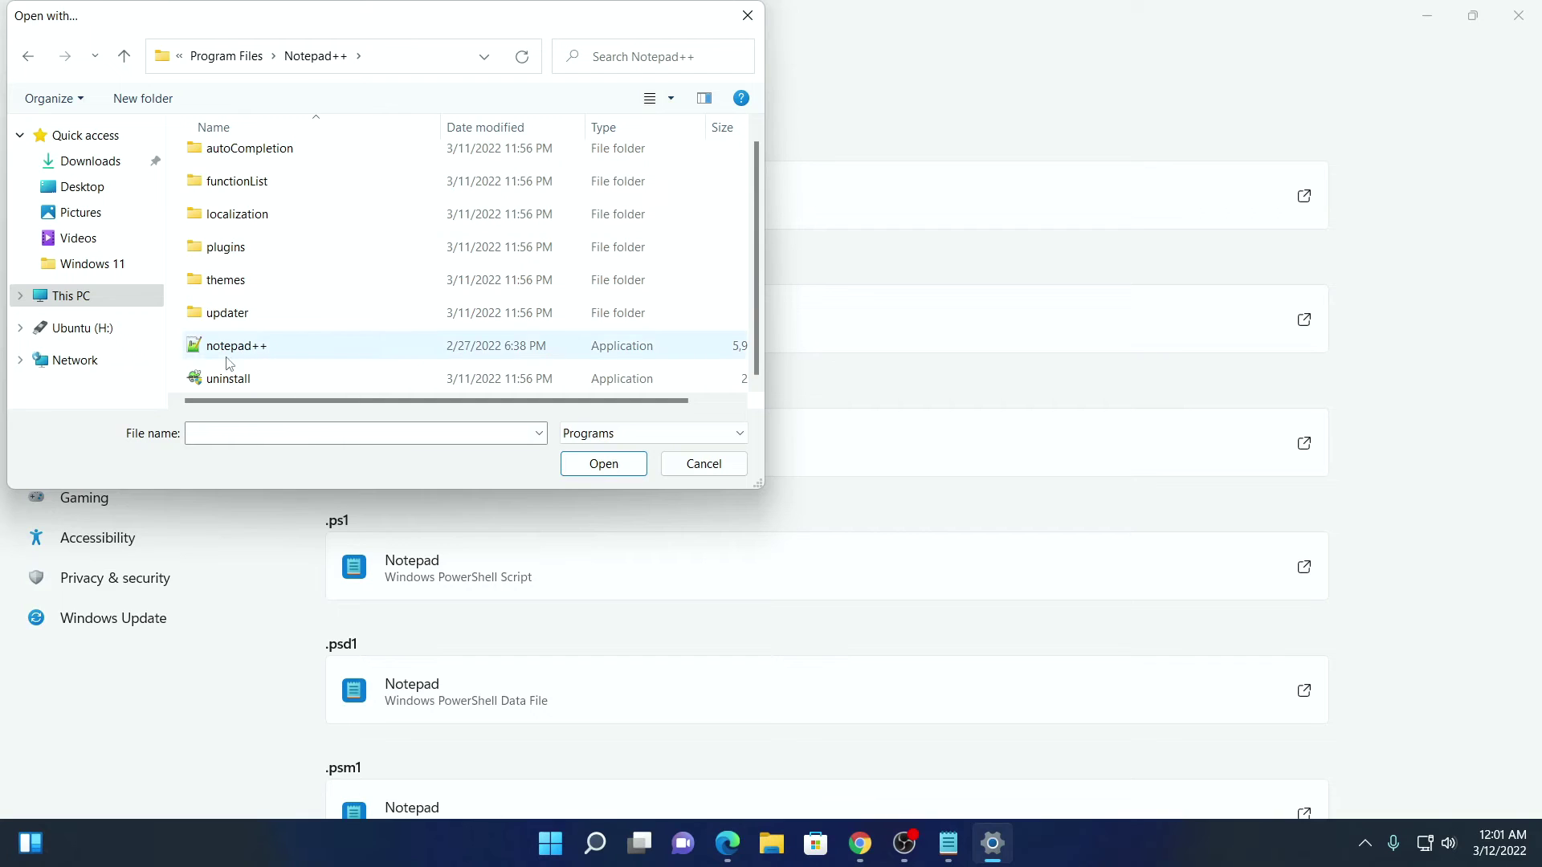
left_click(333, 358)
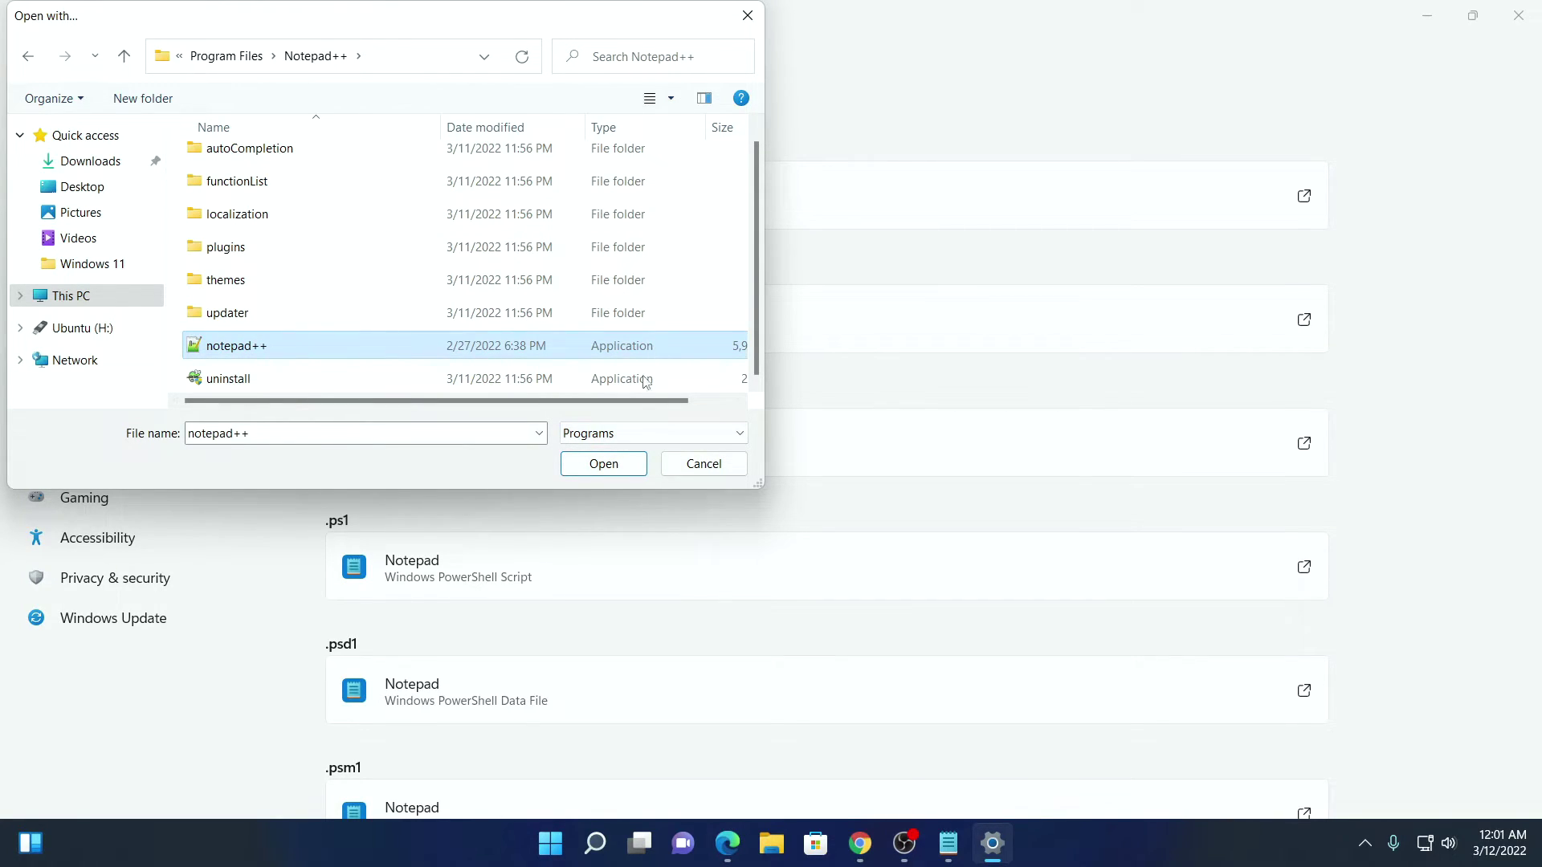
left_click(626, 471)
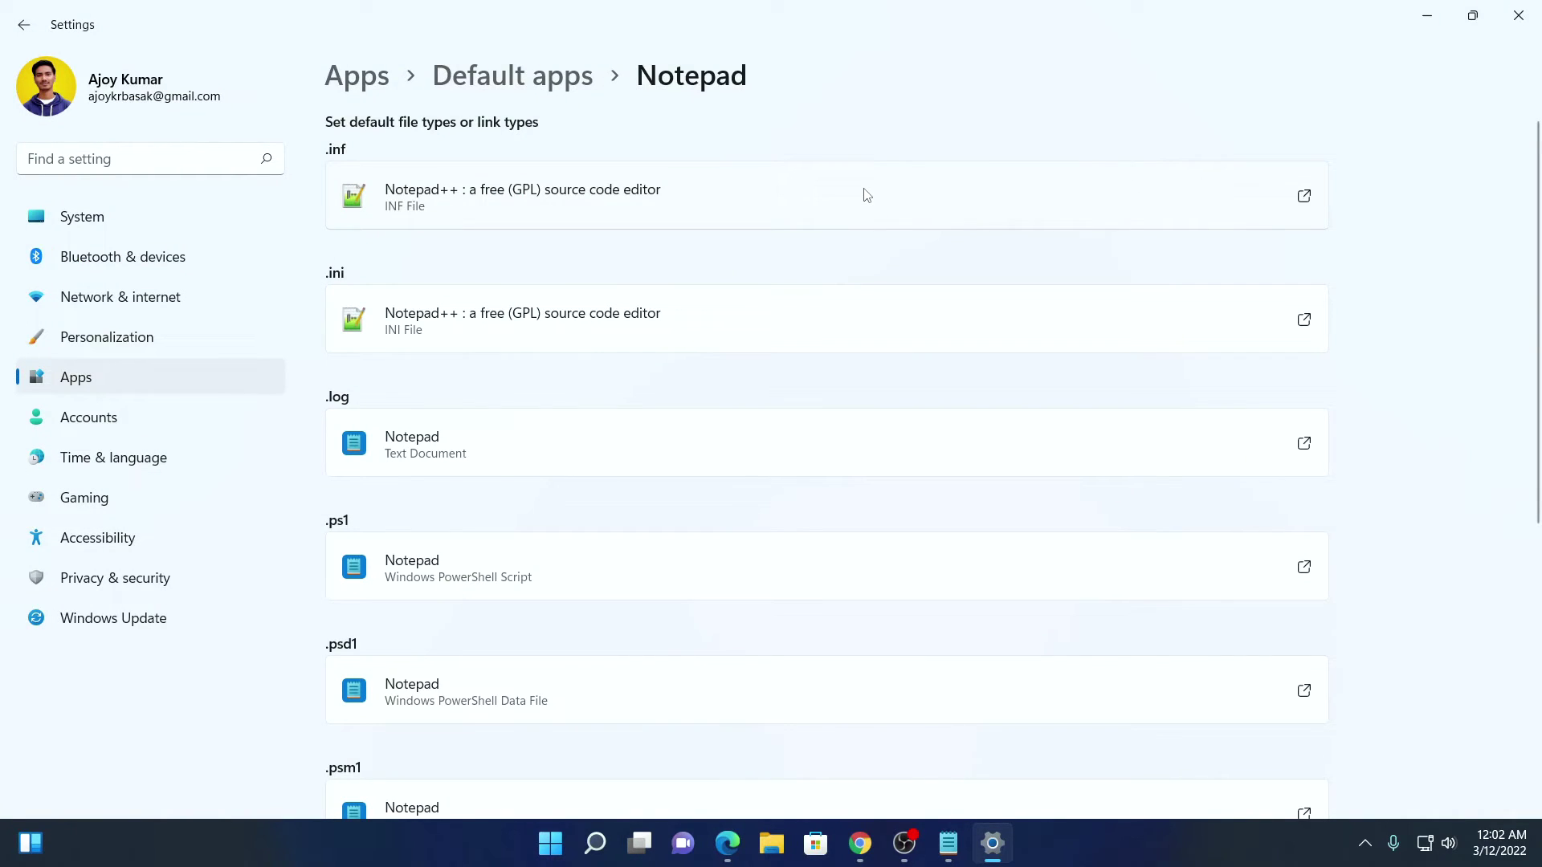
Make Notepad++ the default app for .log files
scroll(843, 317, "down", 5)
scroll(815, 551, "up", 5)
left_click(523, 444)
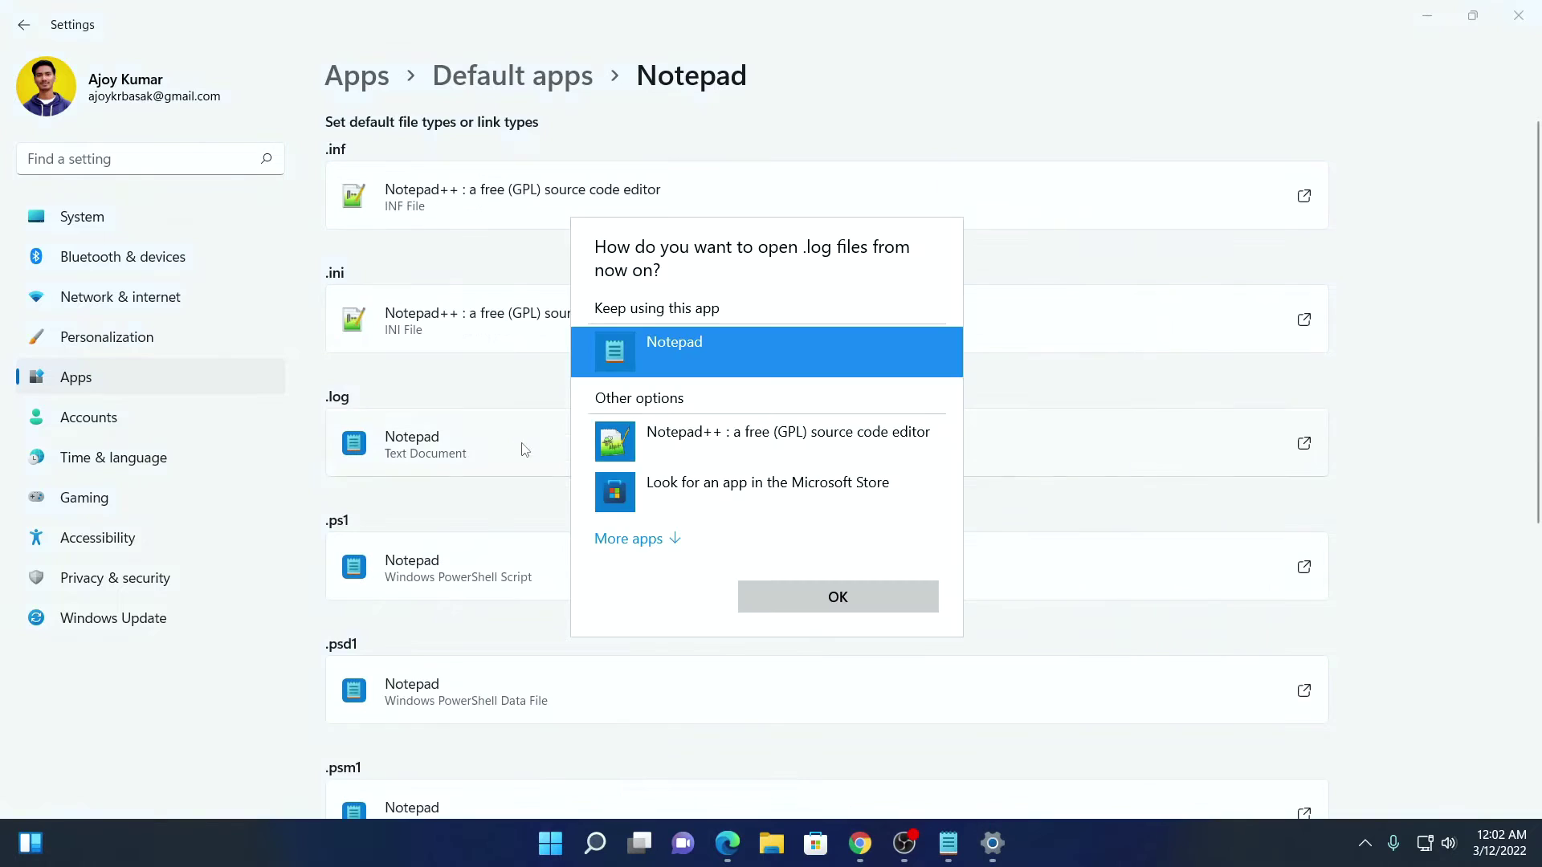
left_click(724, 447)
left_click(832, 611)
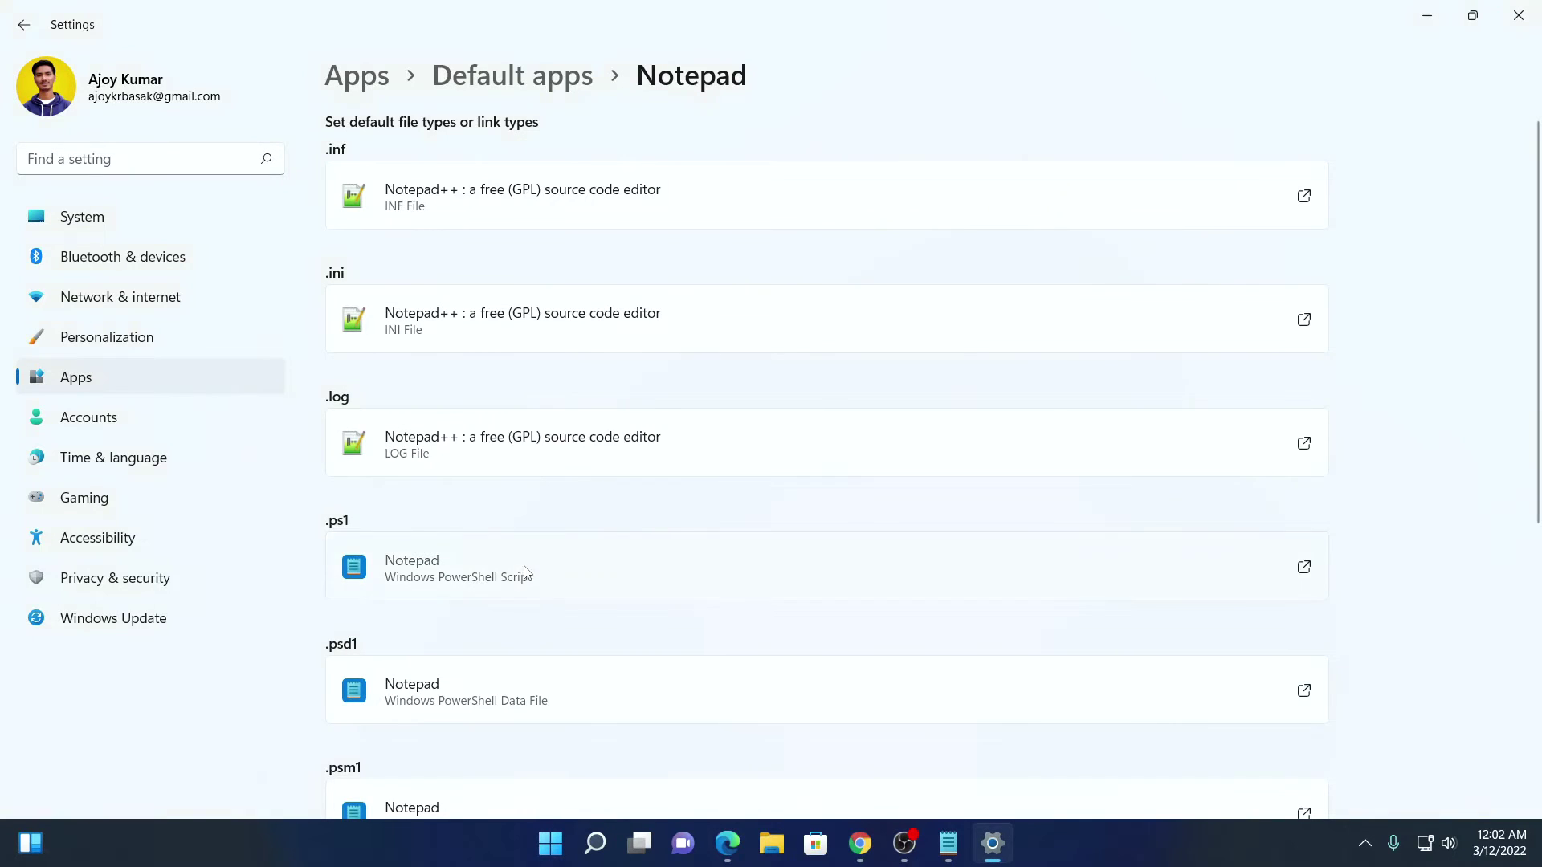
Make Notepad++ the default for .ps1 files, then close Settings
left_click(559, 568)
left_click(694, 447)
left_click(819, 595)
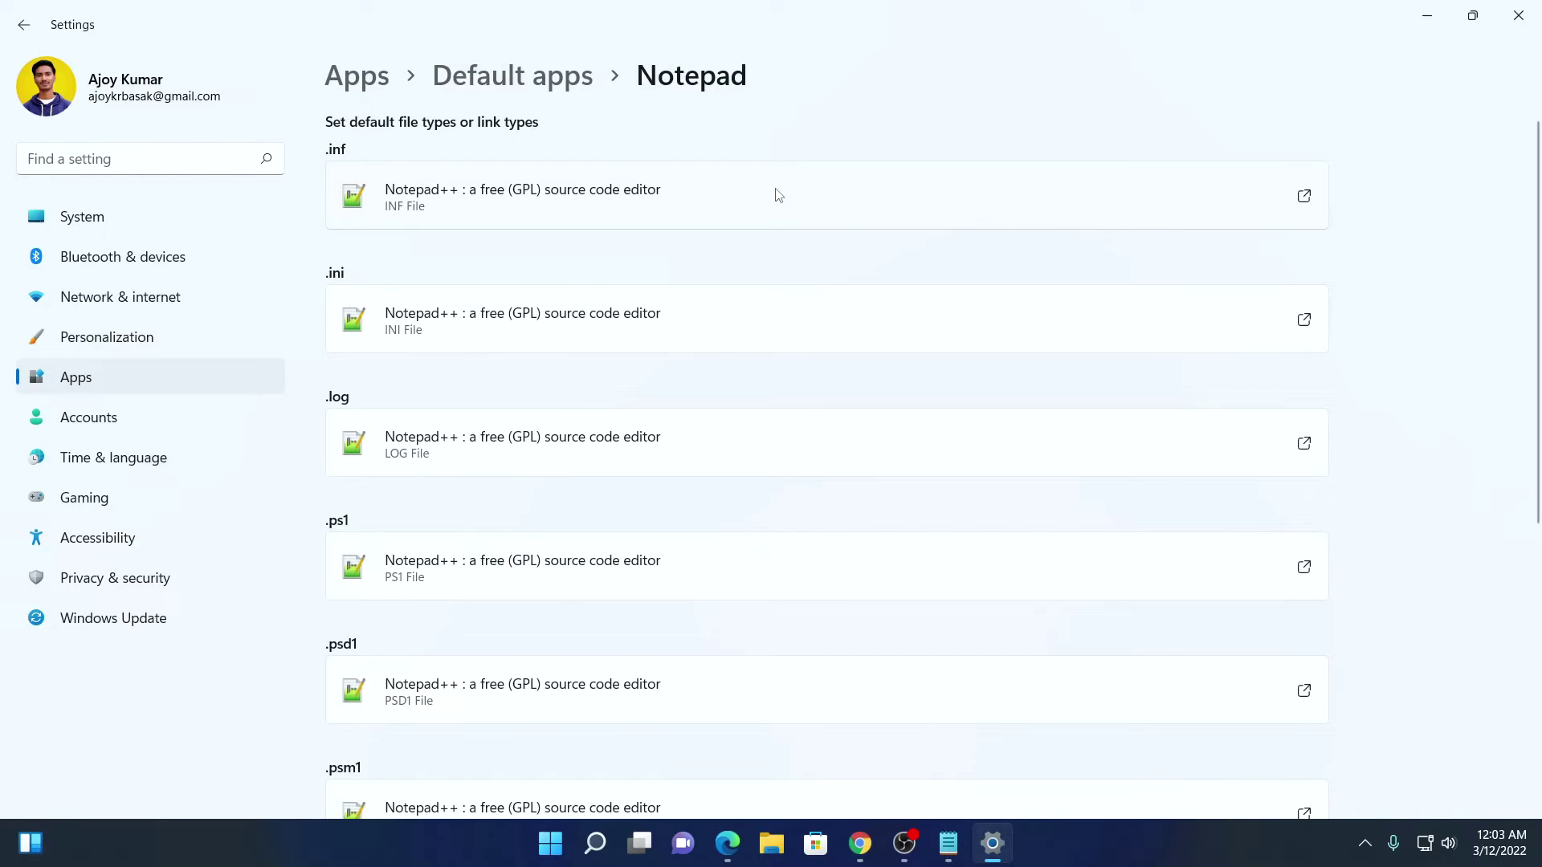
scroll(775, 241, "down", 5)
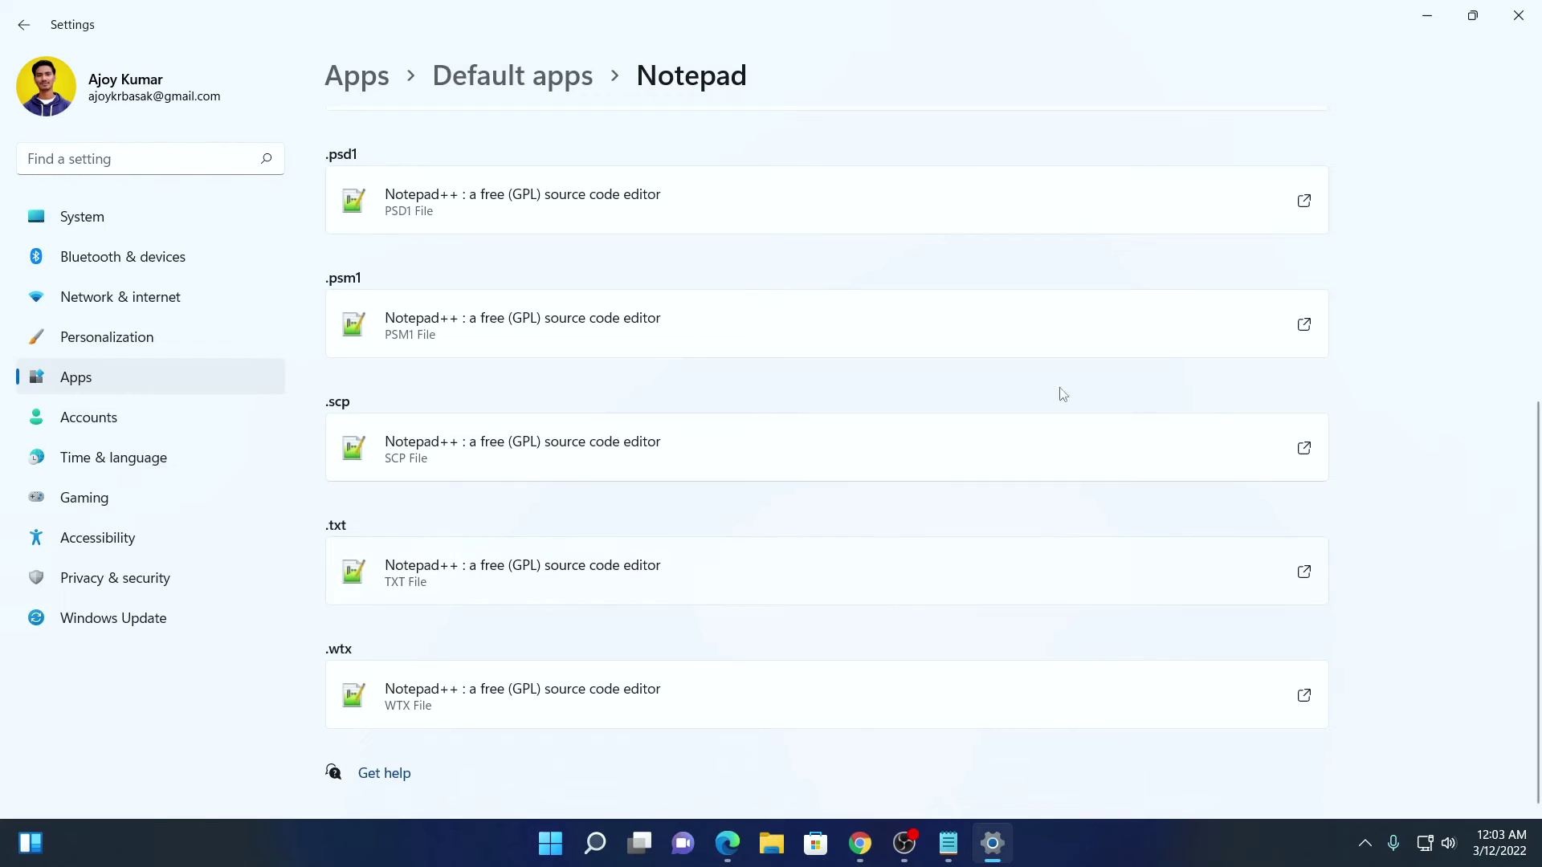
left_click(1518, 16)
Refresh the desktop and type hello into the restored Untitled Notepad document
right_click(537, 226)
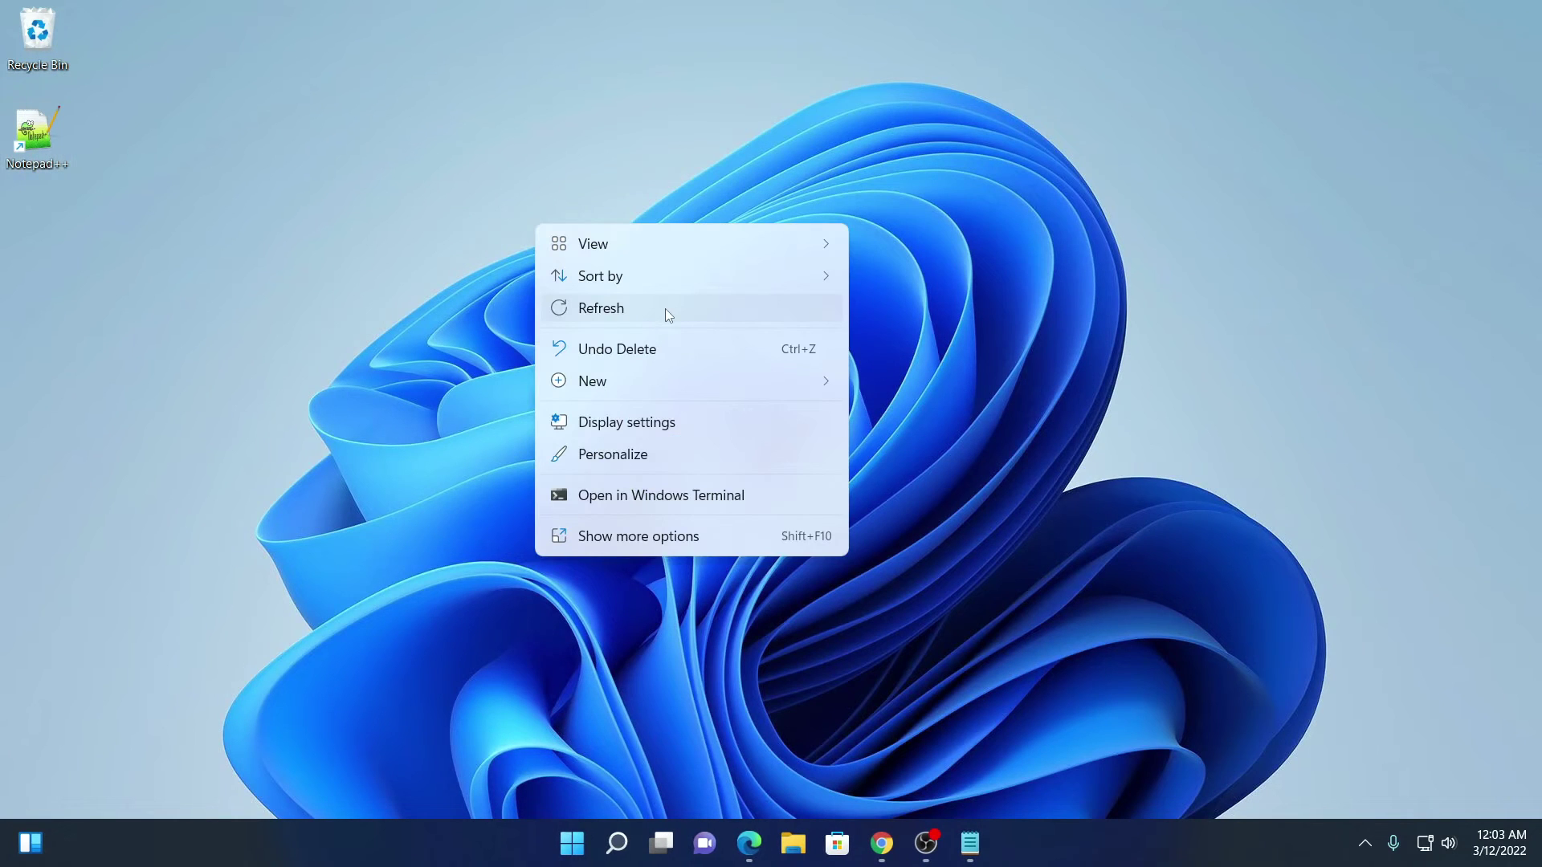
left_click(666, 309)
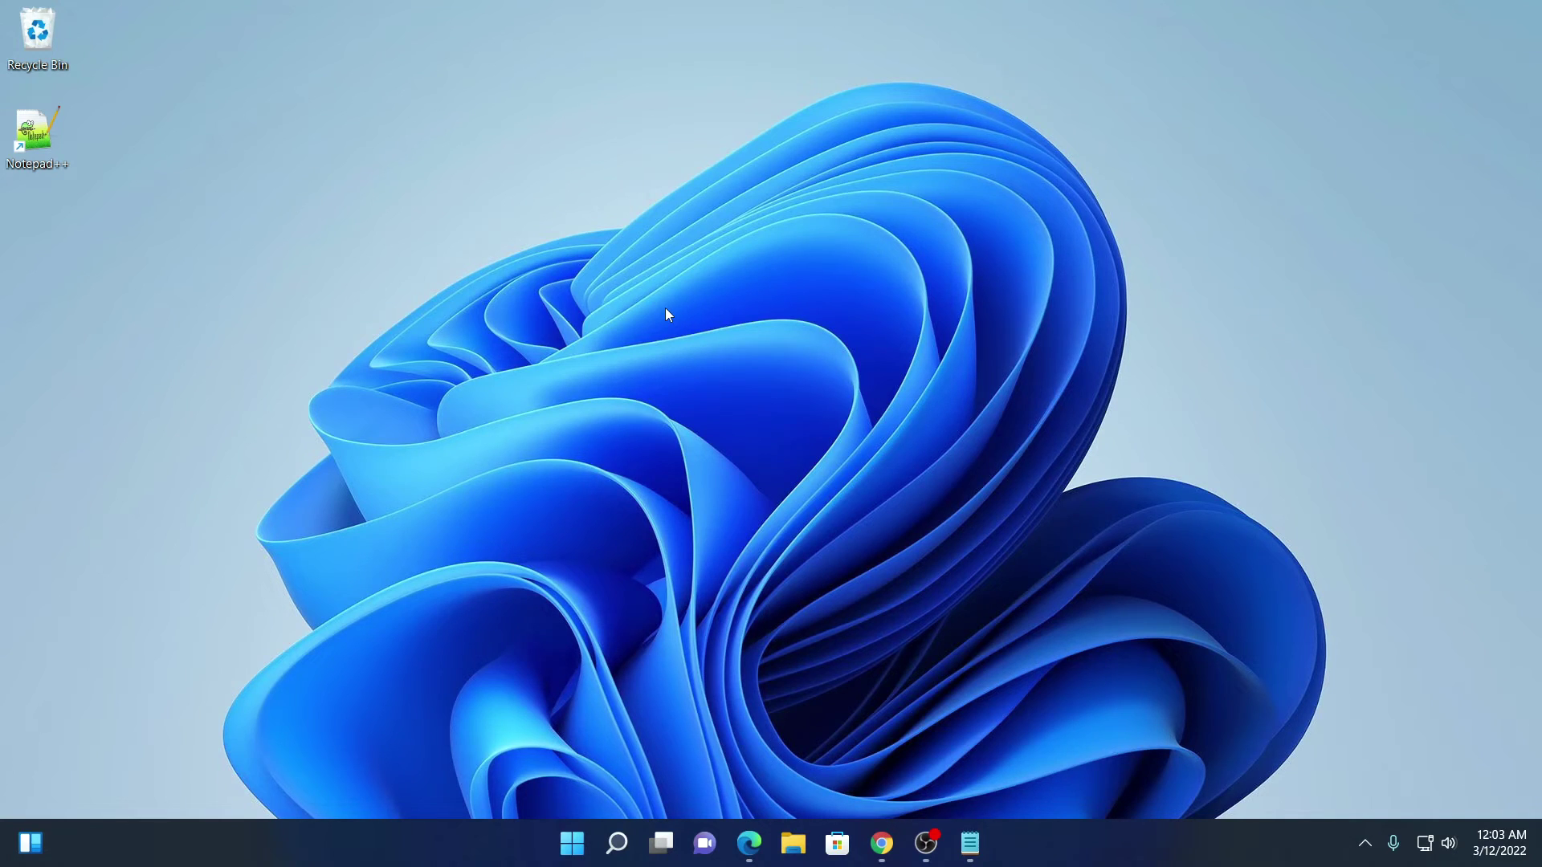
left_click(970, 843)
type("hello")
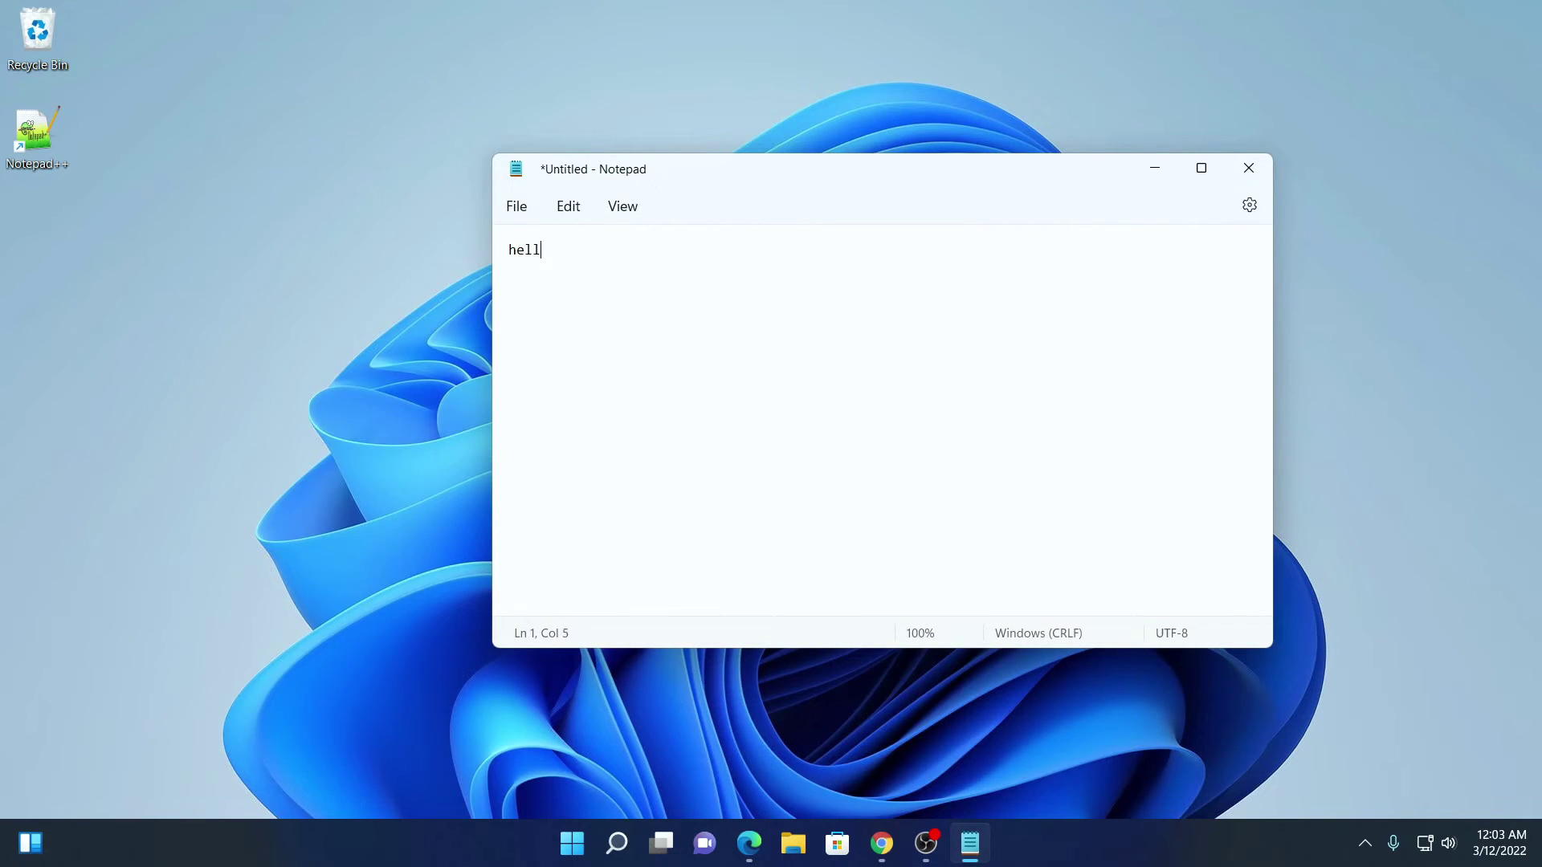
left_click(516, 207)
Save the hello note to the Desktop as test.txt
left_click(530, 373)
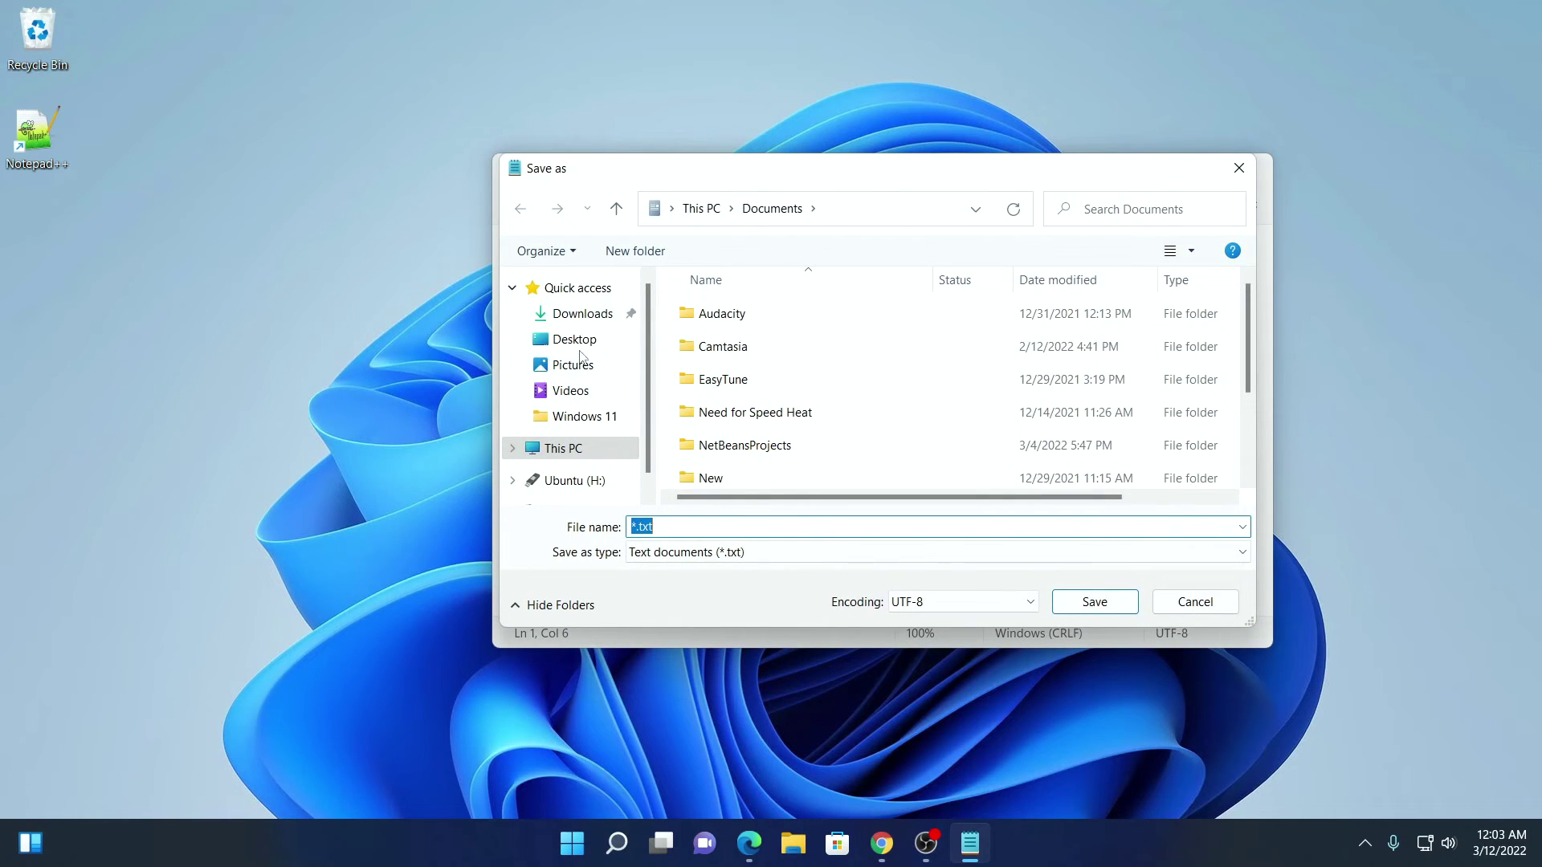
left_click(571, 339)
left_click(660, 524)
key("ctrl+a")
key("BackSpace")
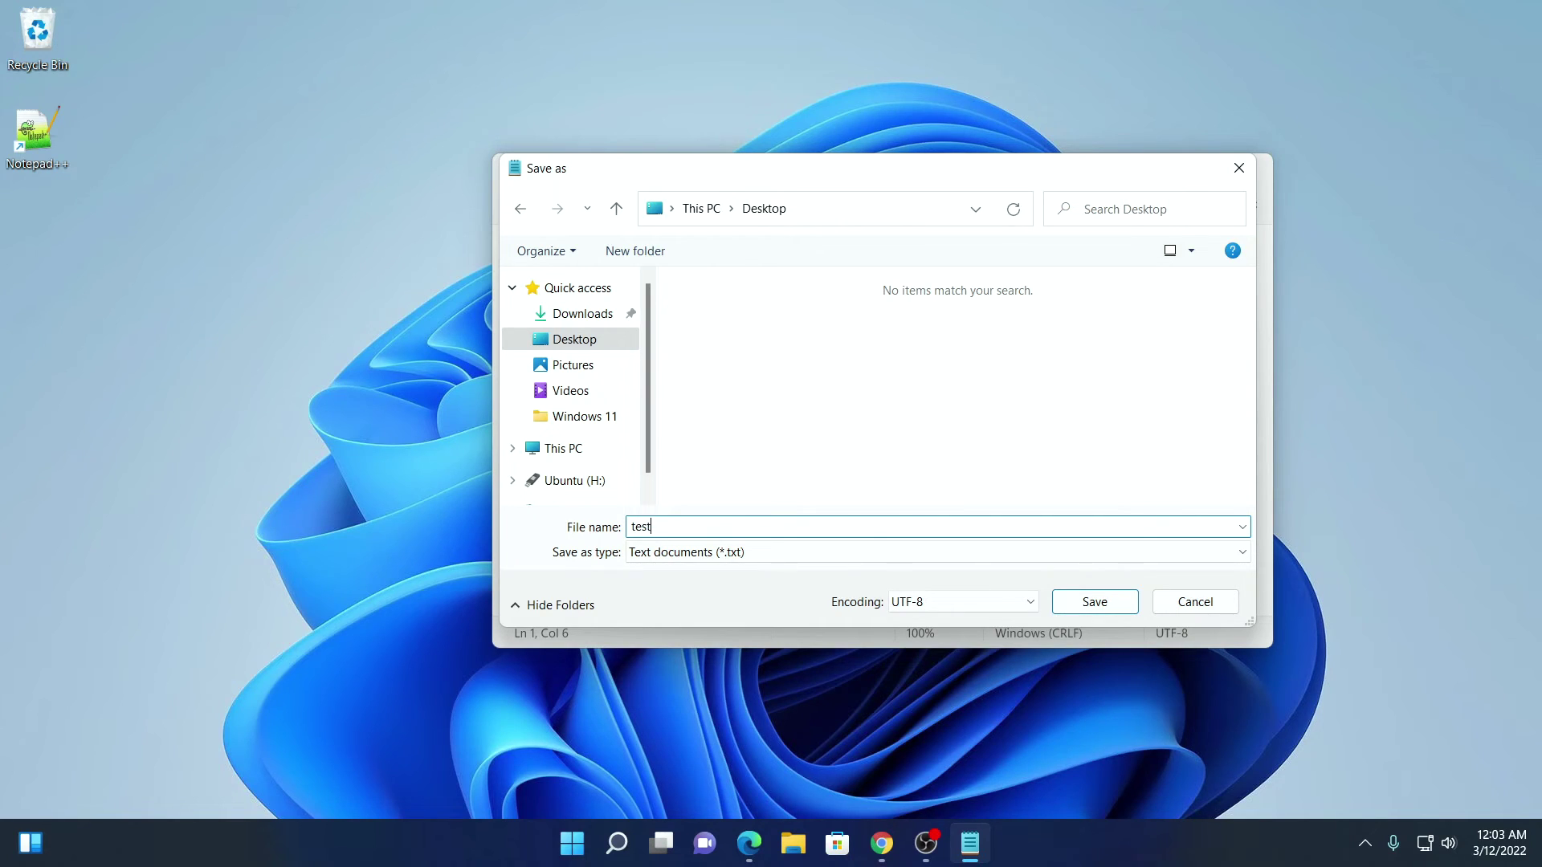
left_click(1102, 603)
Check the new test file icon on the desktop and close Notepad
left_click(138, 335)
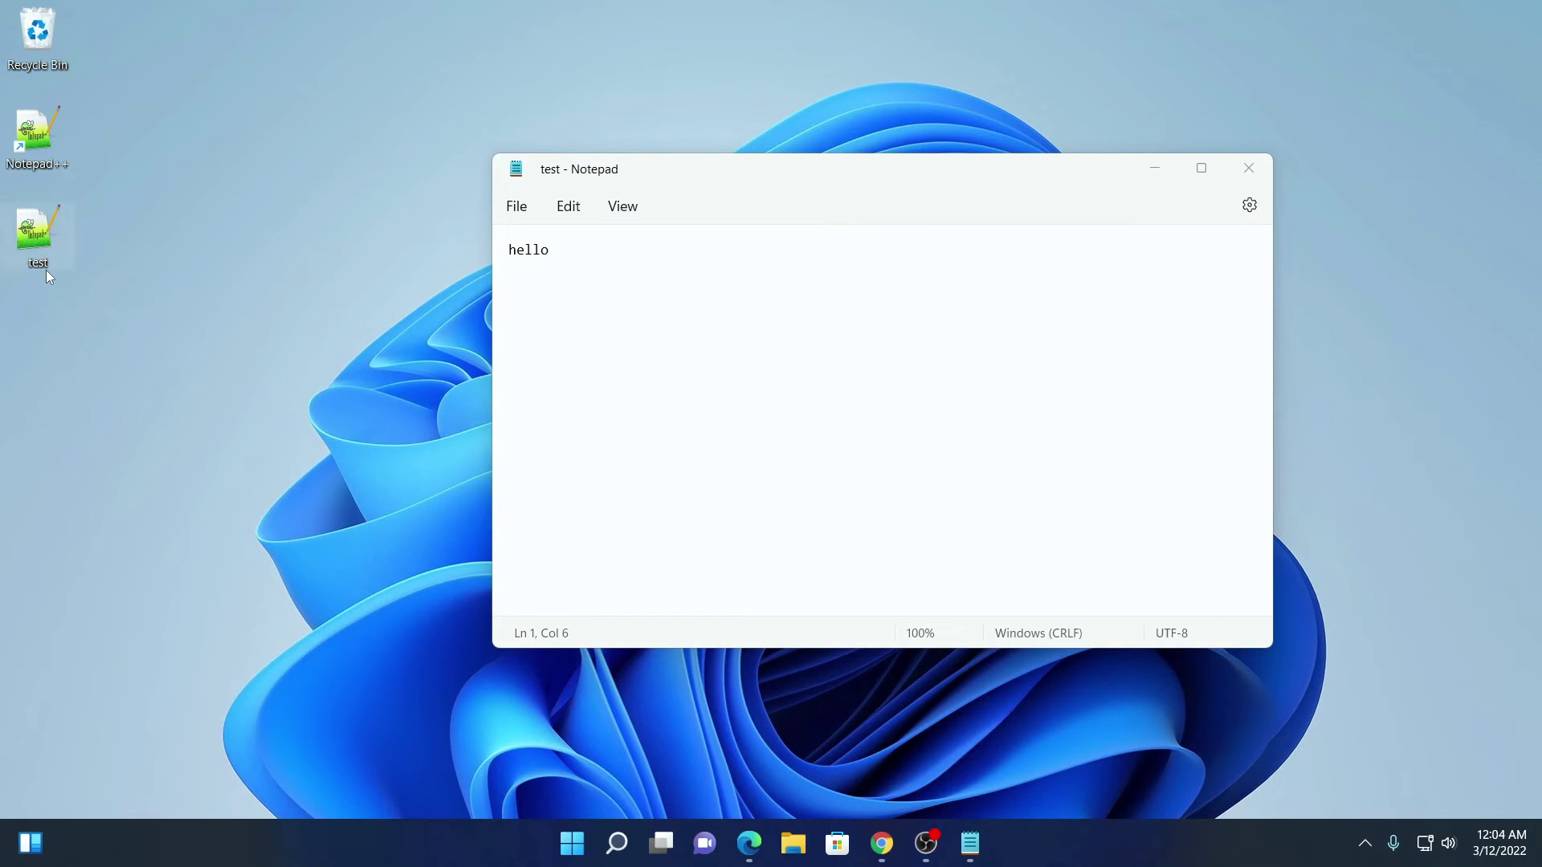
left_click(65, 261)
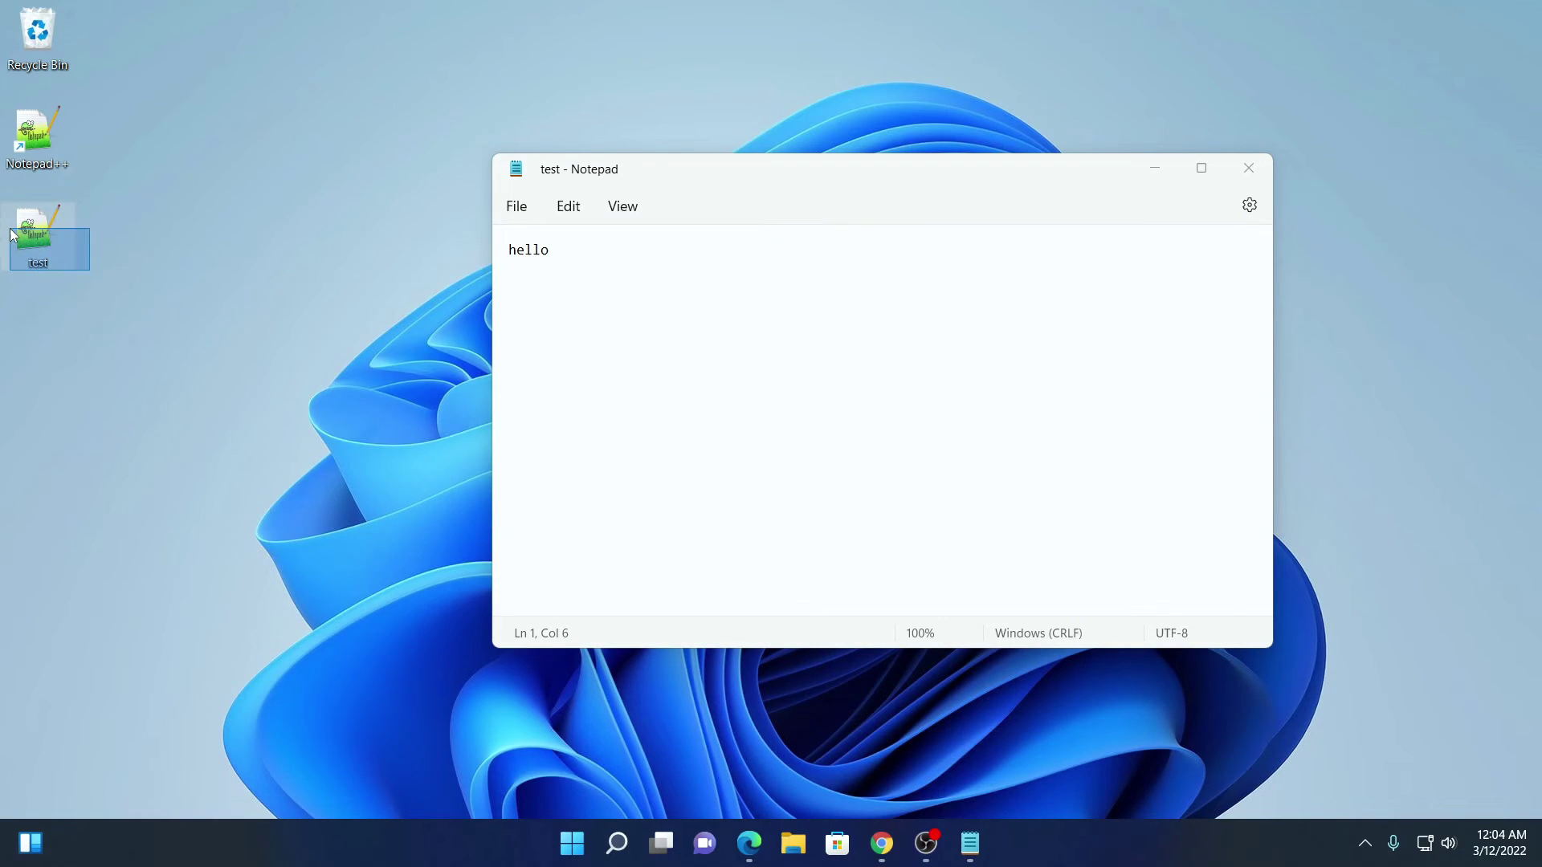
left_click(129, 299)
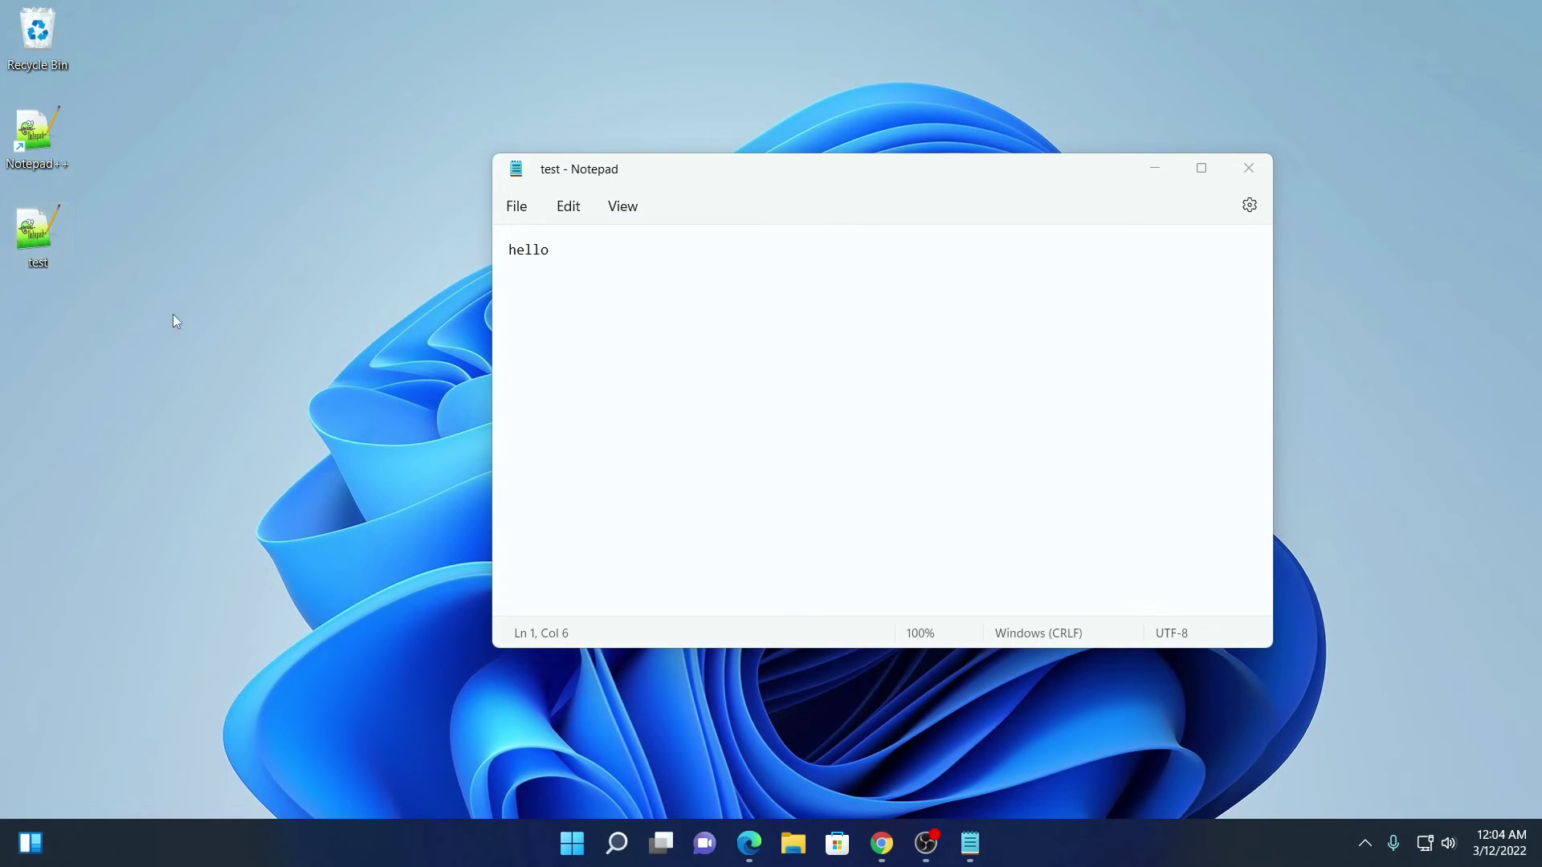
left_click(1240, 180)
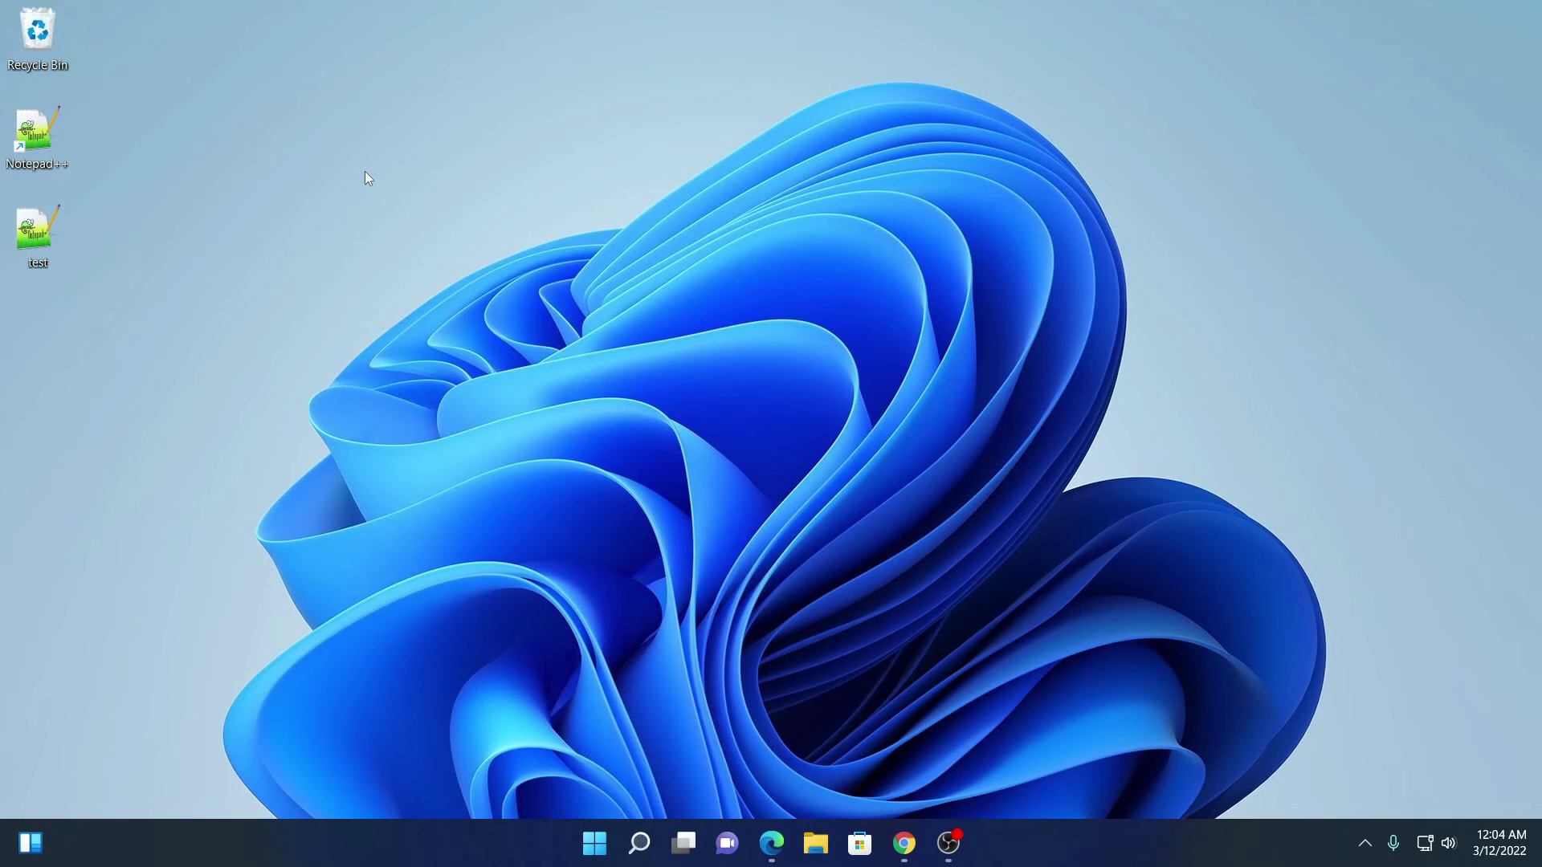
Open test.txt from the desktop in Notepad++ and move its window to the screen centre
double_click(32, 243)
left_click_drag(518, 25, 999, 118)
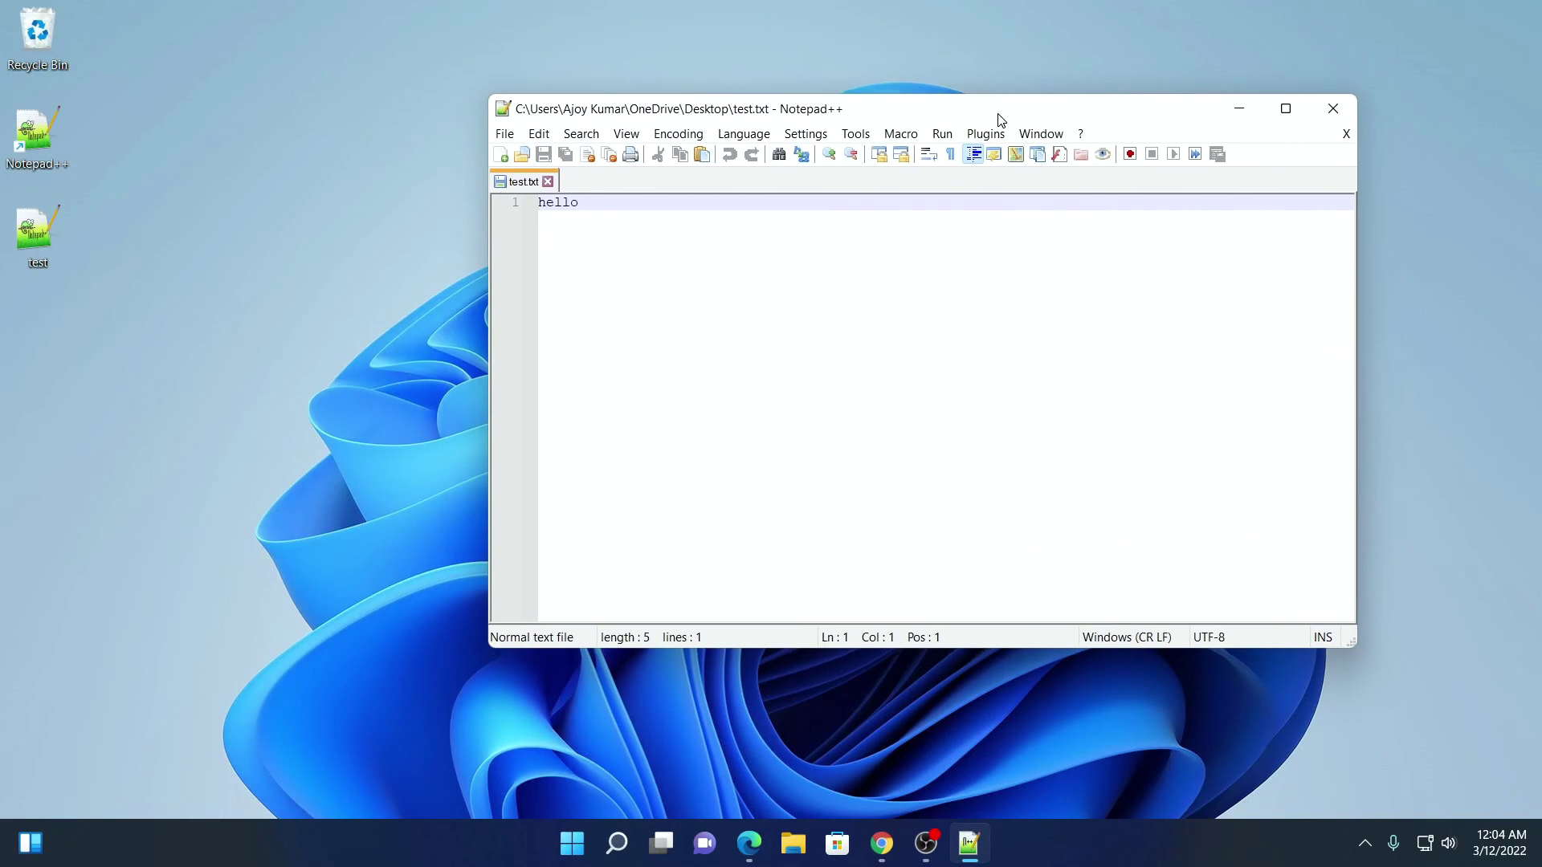